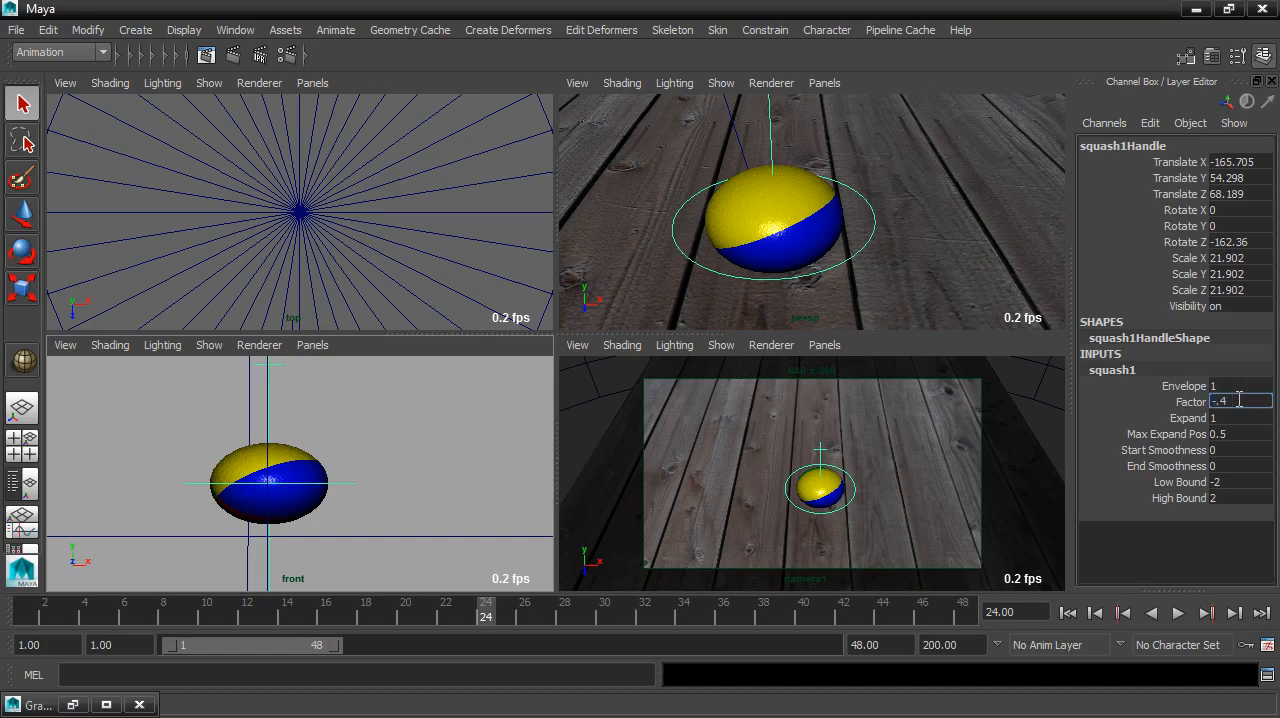
Step: Set the squash deformer's Factor to -0.4 and key that channel at frame 24
key(Return)
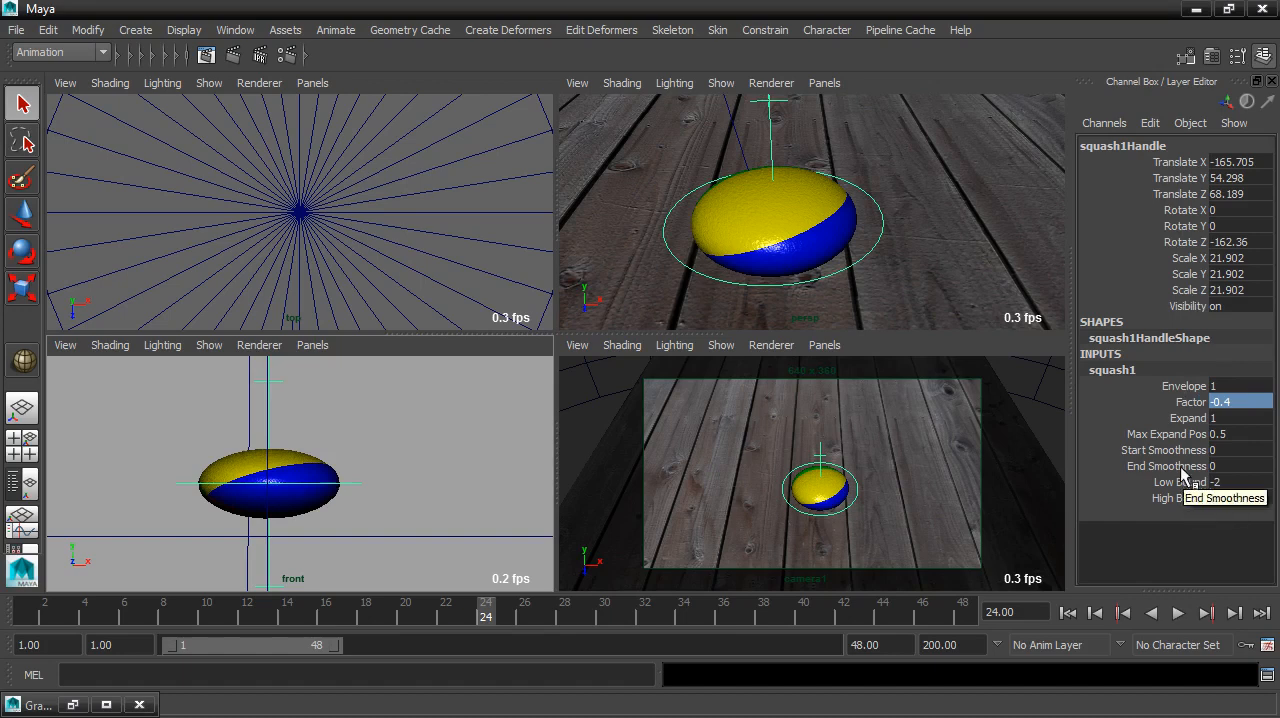
click(1165, 401)
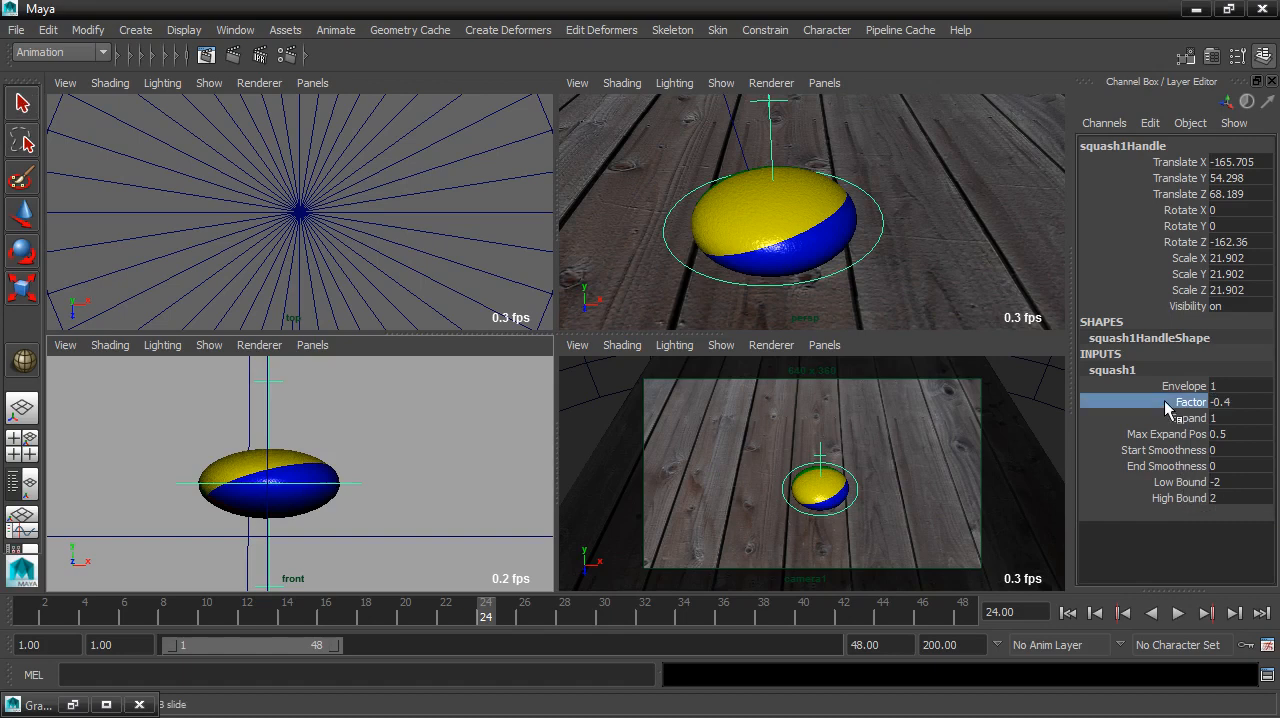
click(1104, 123)
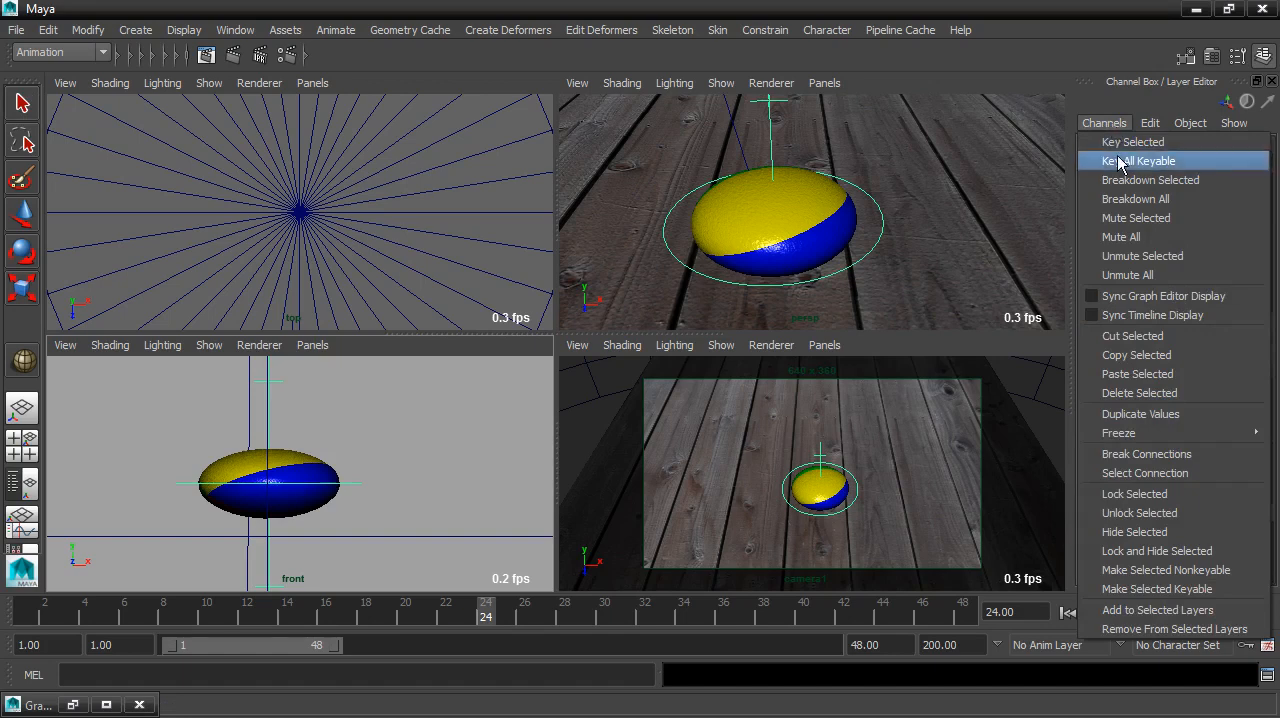
click(1198, 142)
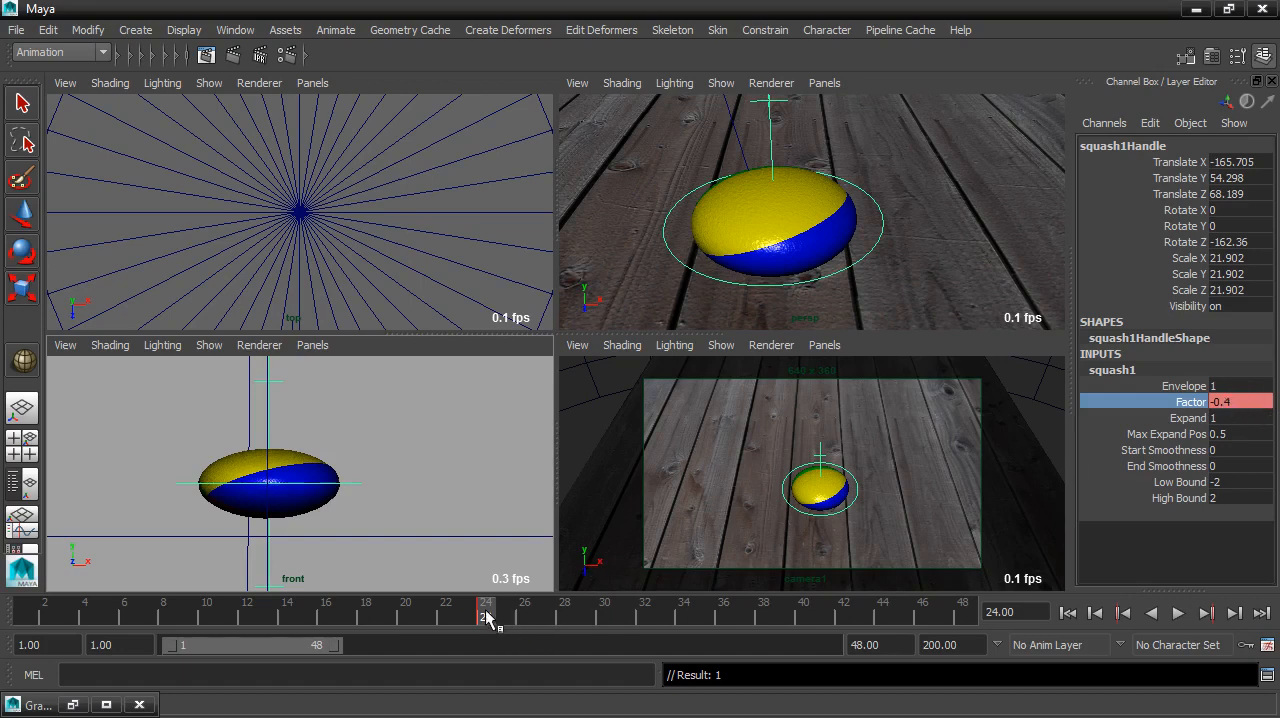
Step: Go to frame 28, set the squash Factor to 0.3 and key that channel
drag(491, 612, 566, 608)
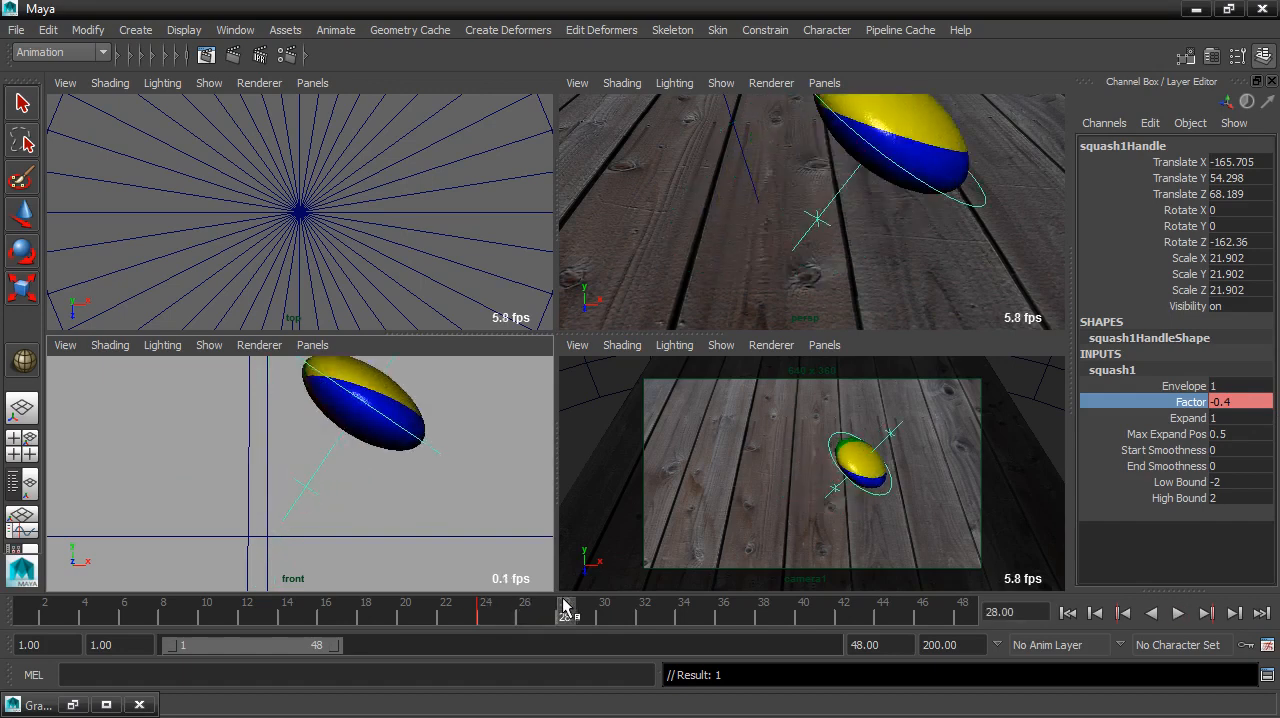
double_click(1241, 402)
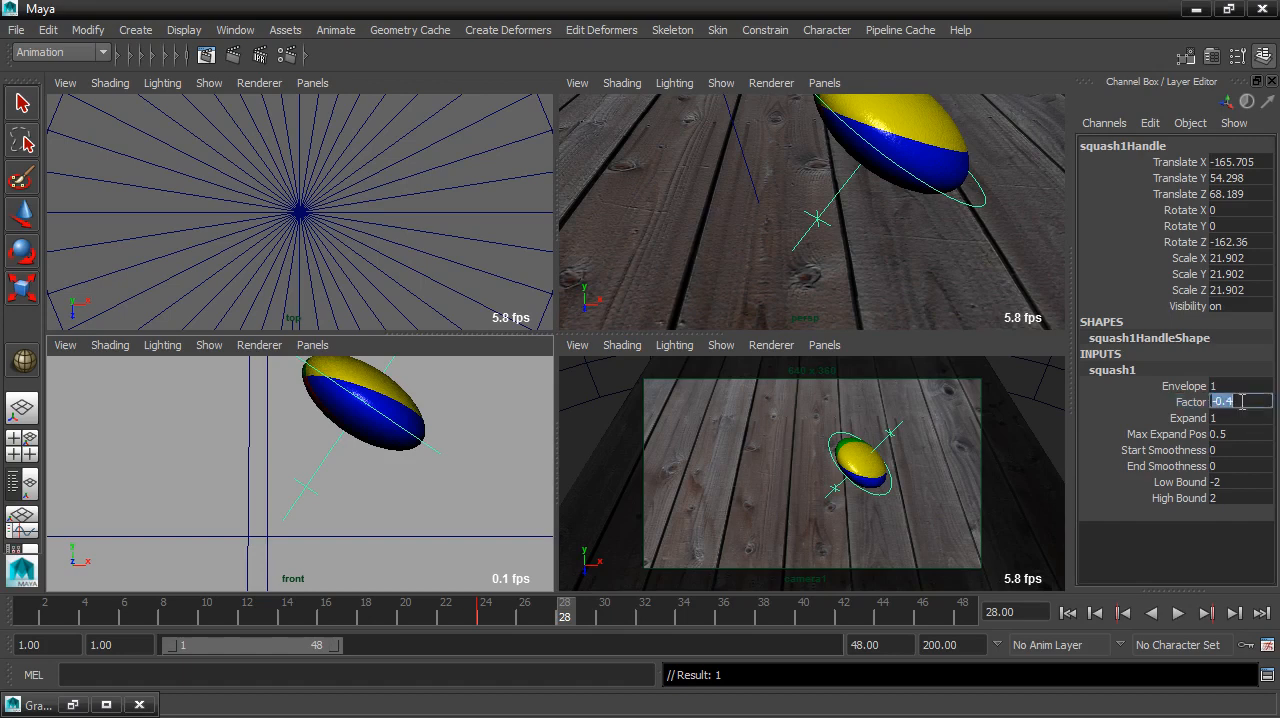
text(0.3)
key(Return)
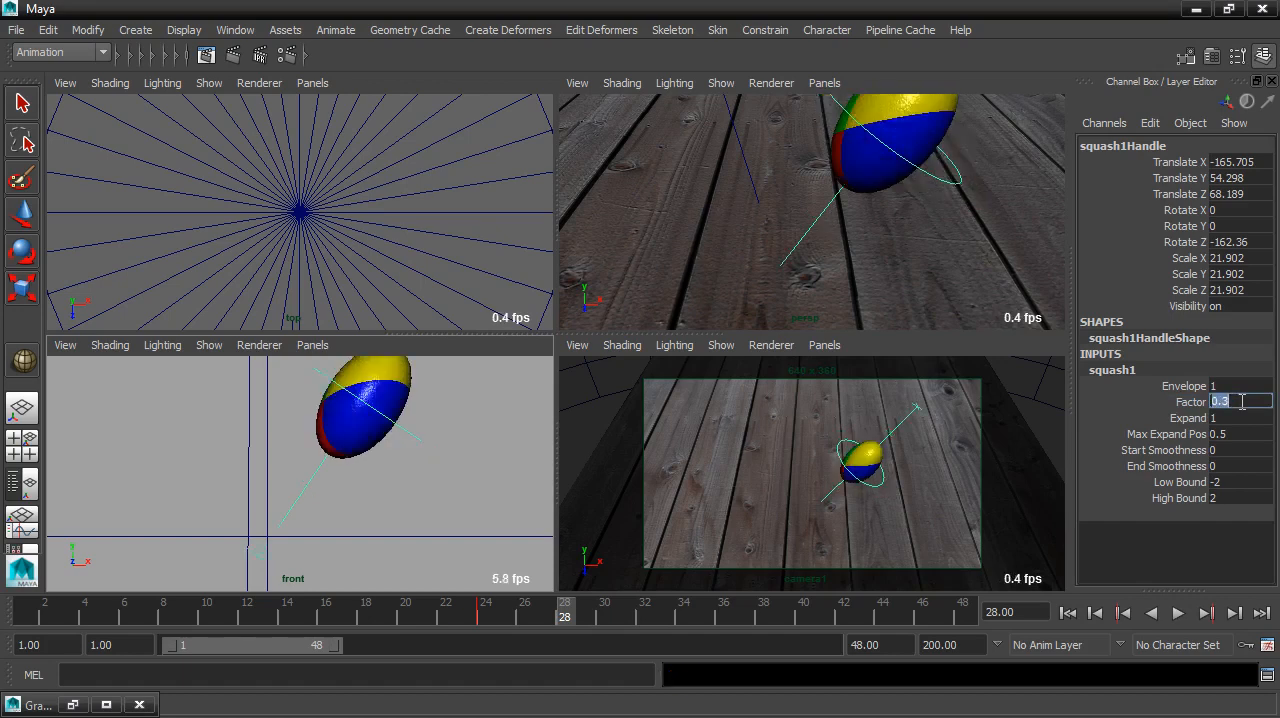
click(1184, 402)
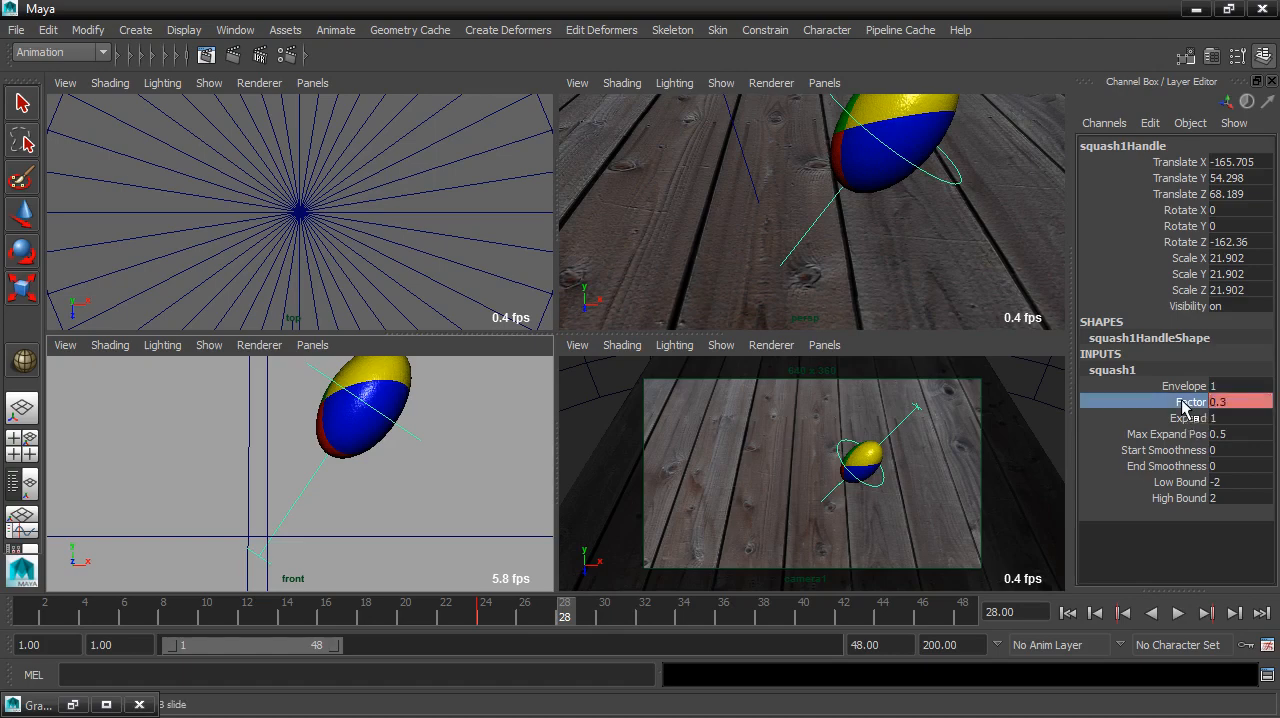
click(1102, 123)
click(1122, 143)
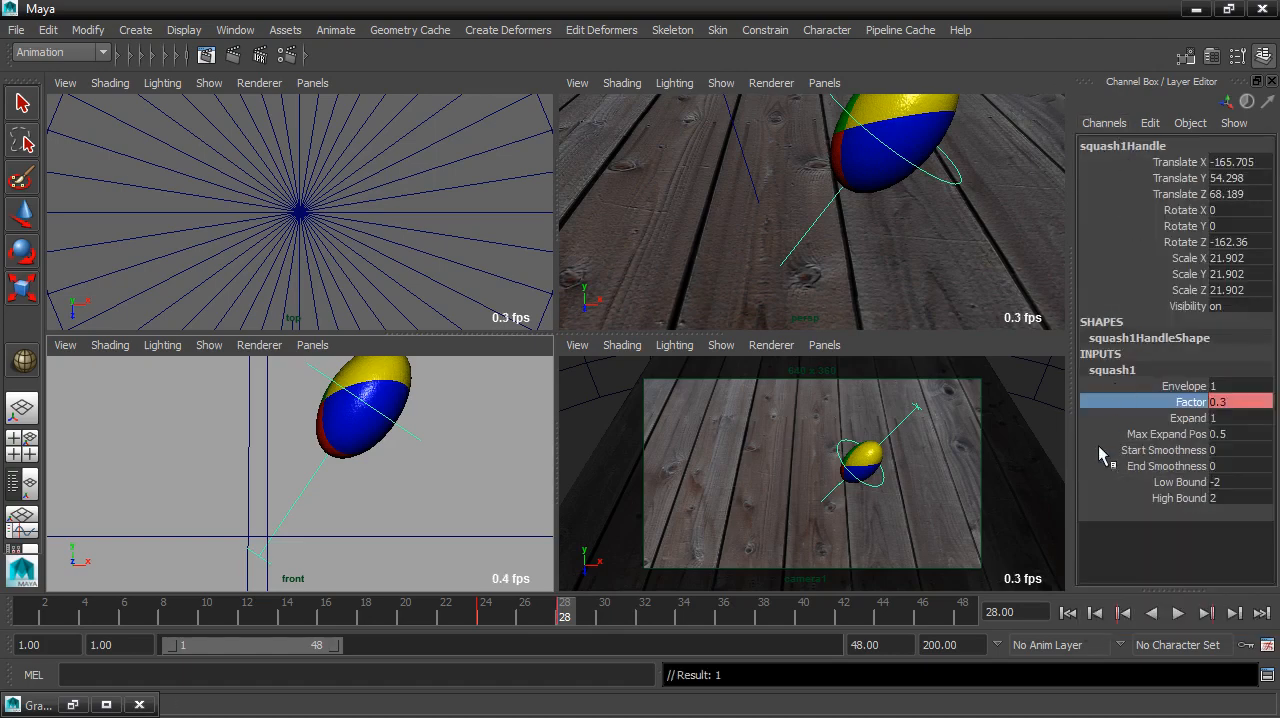
Step: Turn on automatic keyframing and set the squash Factor to -0.2 at frame 32
click(1246, 646)
key(alt+v)
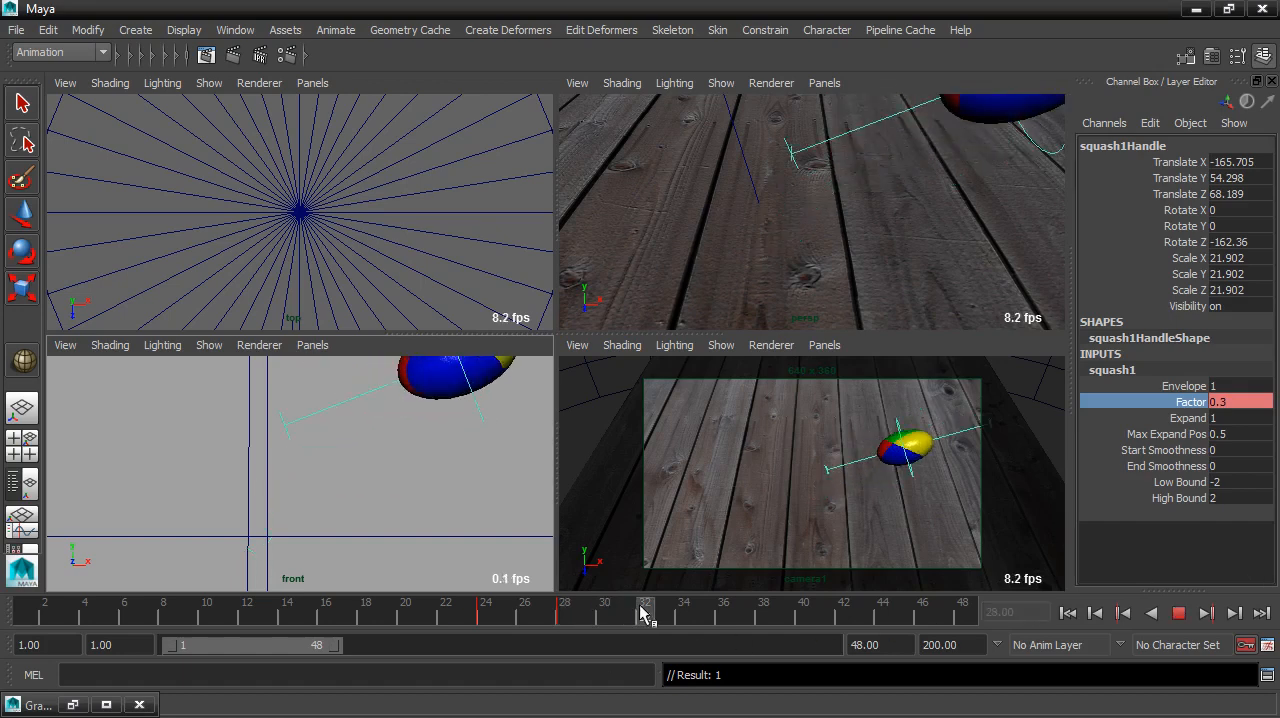
key(alt+v)
alt+middle_drag(480, 509, 394, 550)
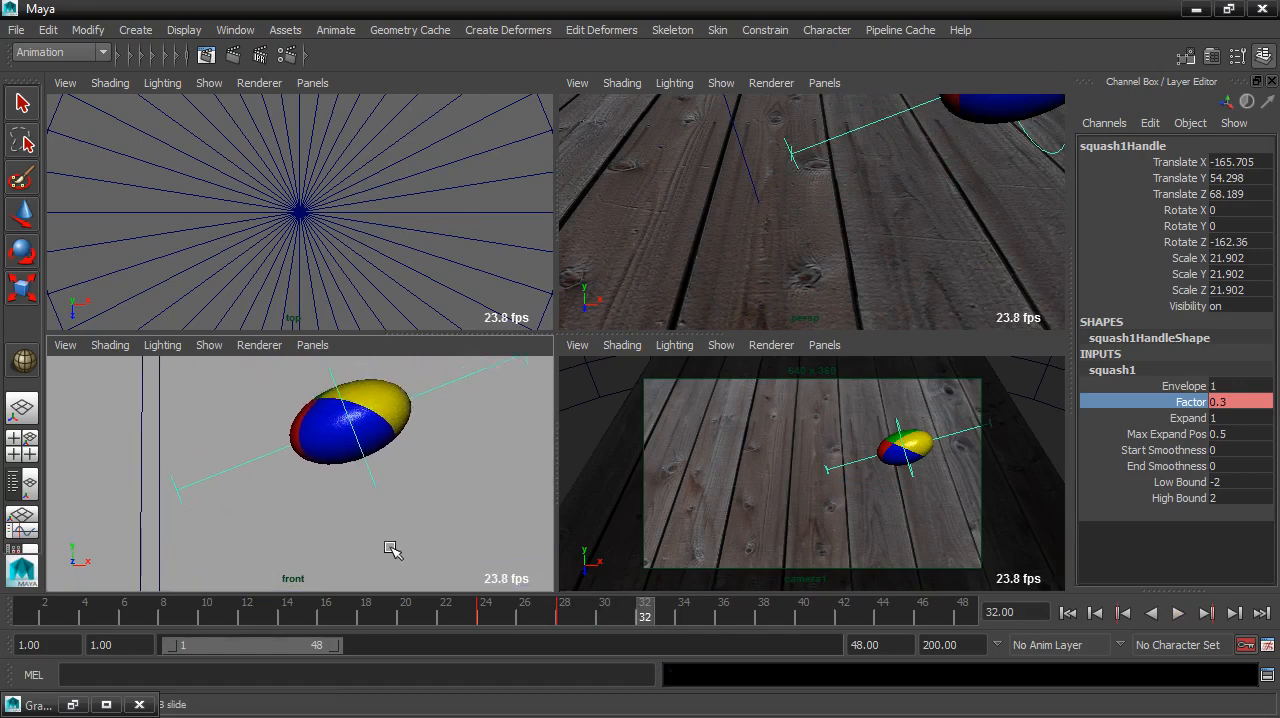
double_click(1240, 401)
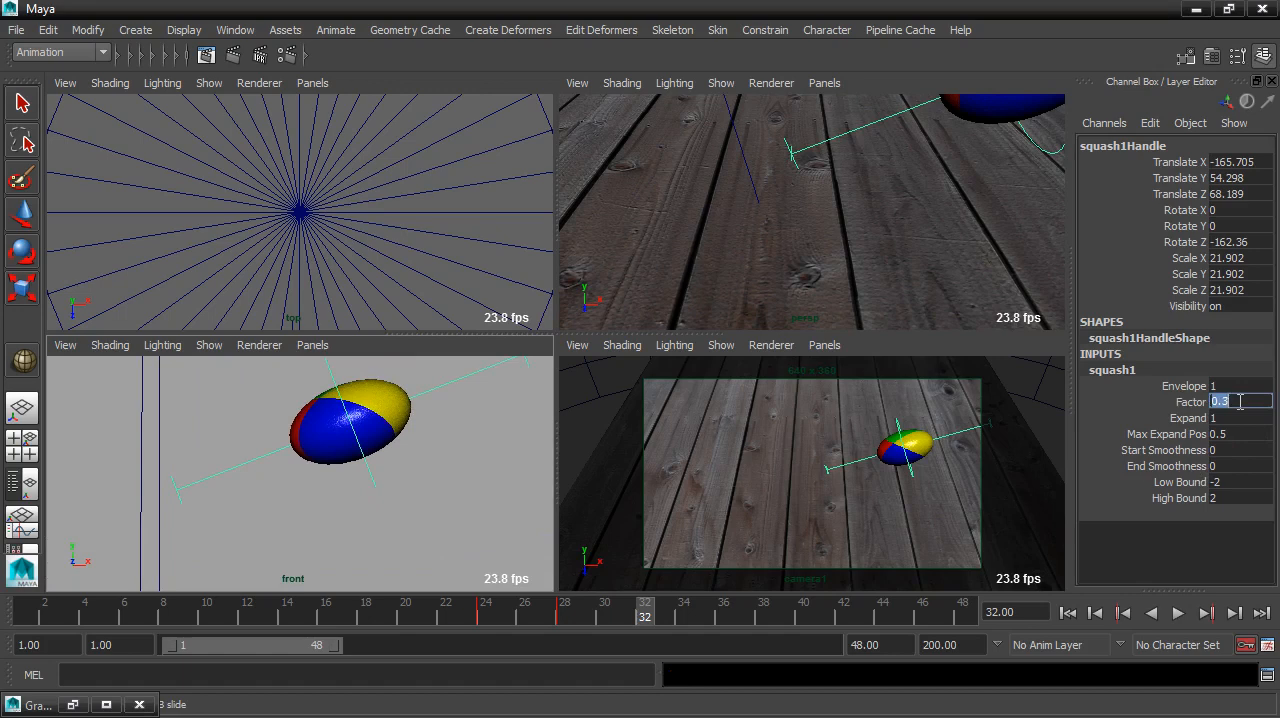
text(-.2)
key(Return)
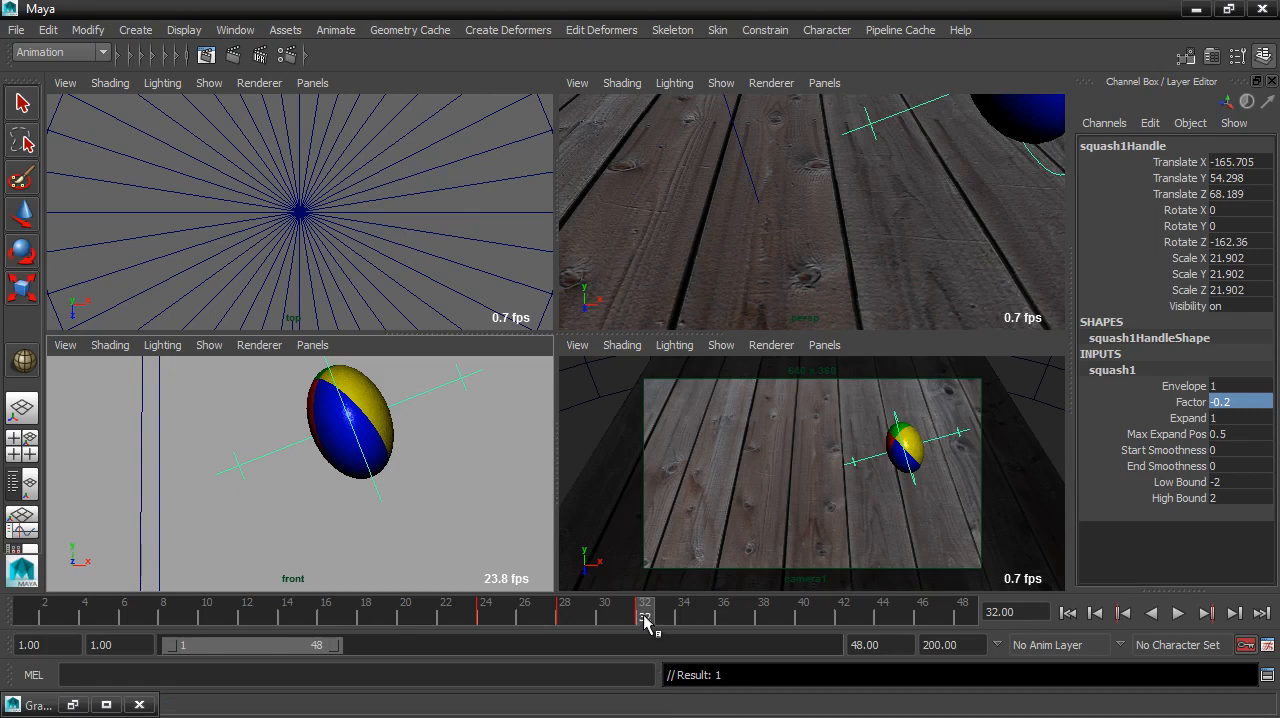
Step: Move to frame 36 and set the squash Factor to 0.1 with automatic keying
key(alt+v)
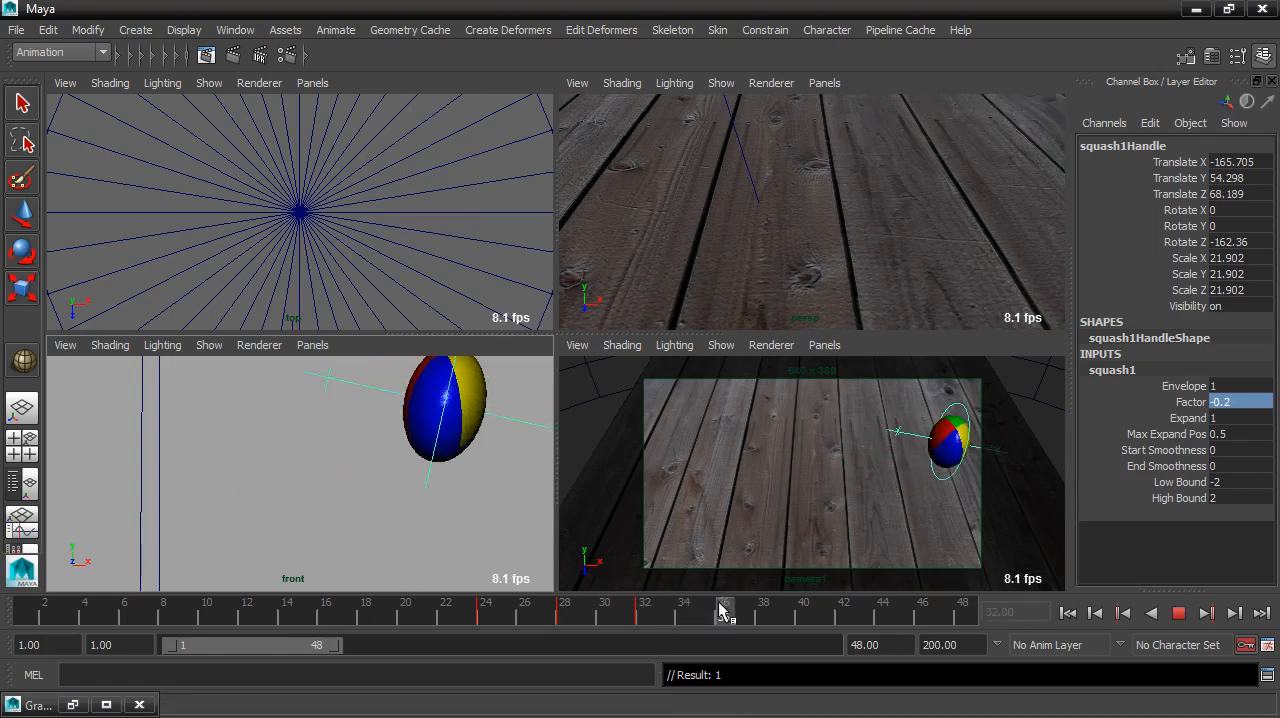
click(722, 610)
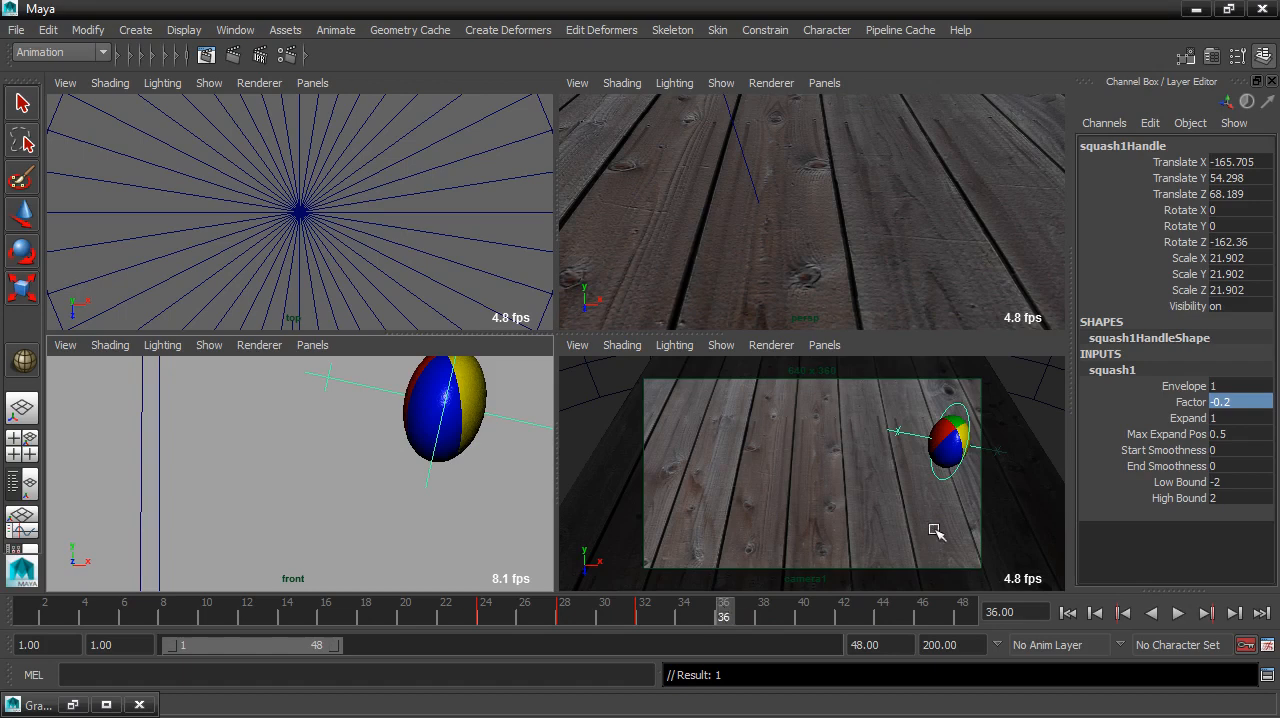
click(1246, 402)
text(.1)
key(Return)
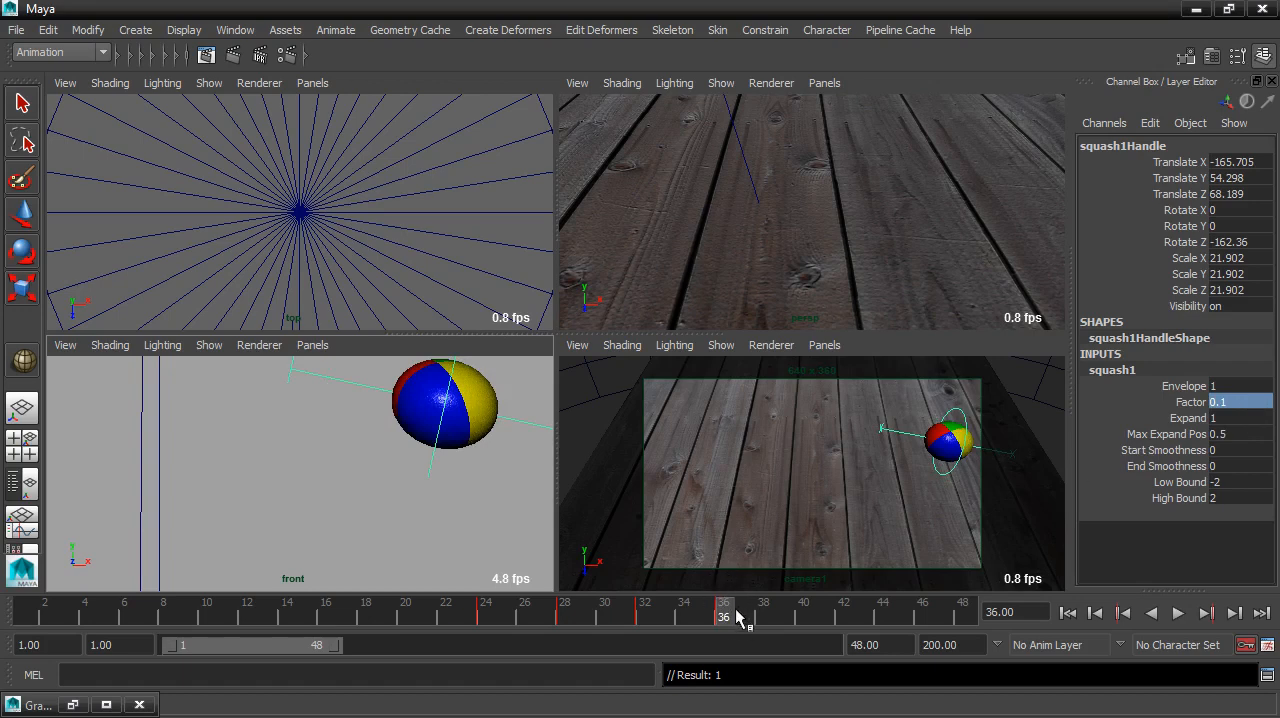
Step: Set the squash Factor to 0 at frame 40, with automatic keyframing turned off once it is keyed
drag(728, 620, 808, 608)
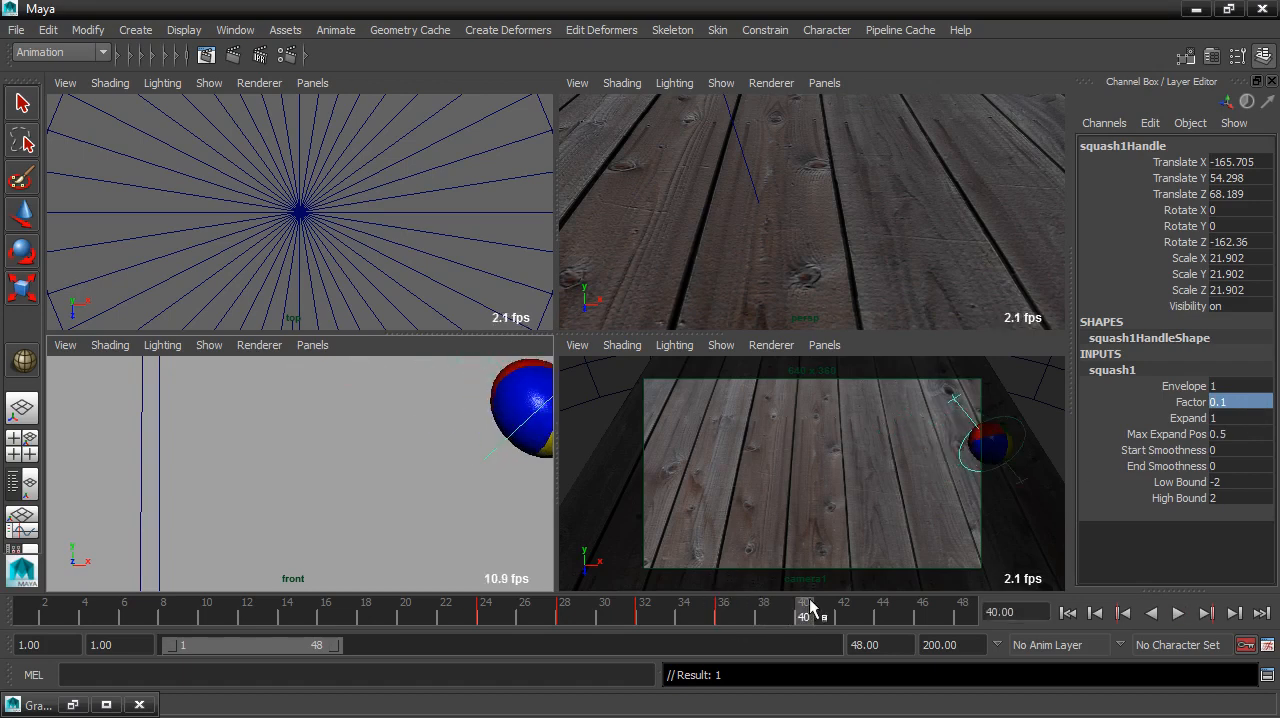
click(1232, 400)
text(0)
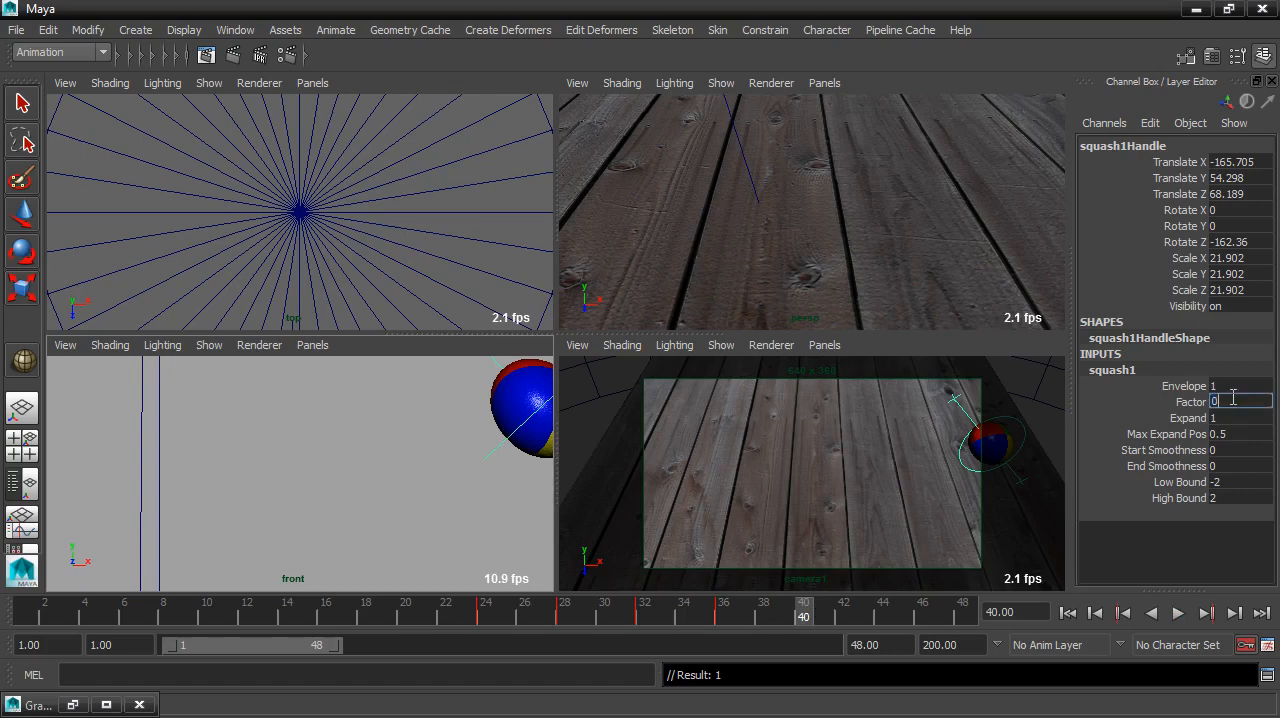
key(Return)
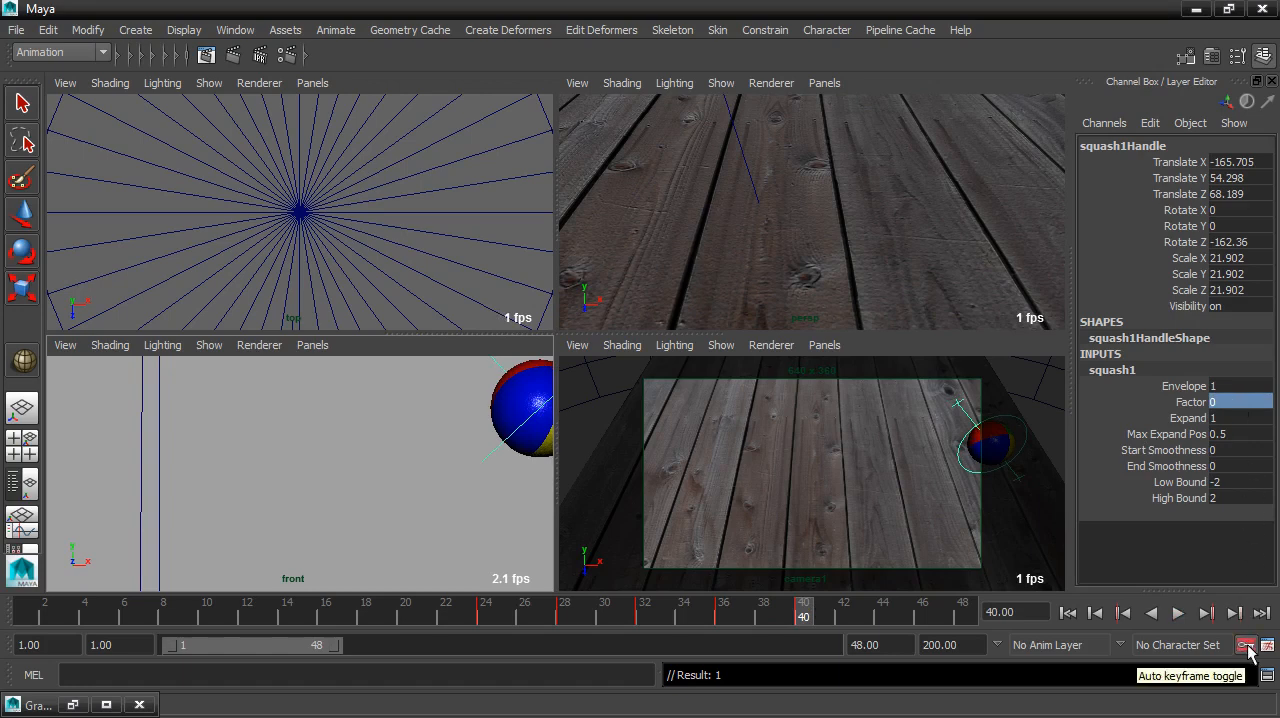
click(1246, 646)
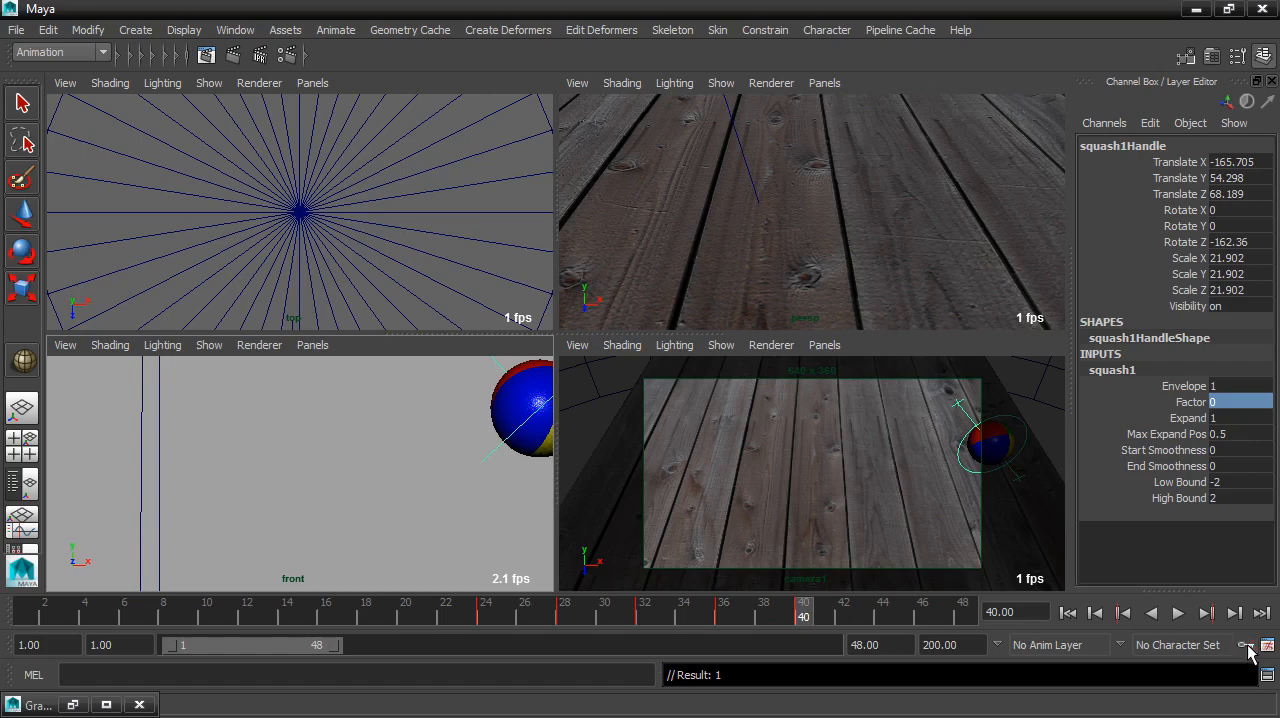
Step: Play the ball animation from the first frame in the four-view layout and stop it
click(1067, 612)
click(1177, 613)
click(1177, 614)
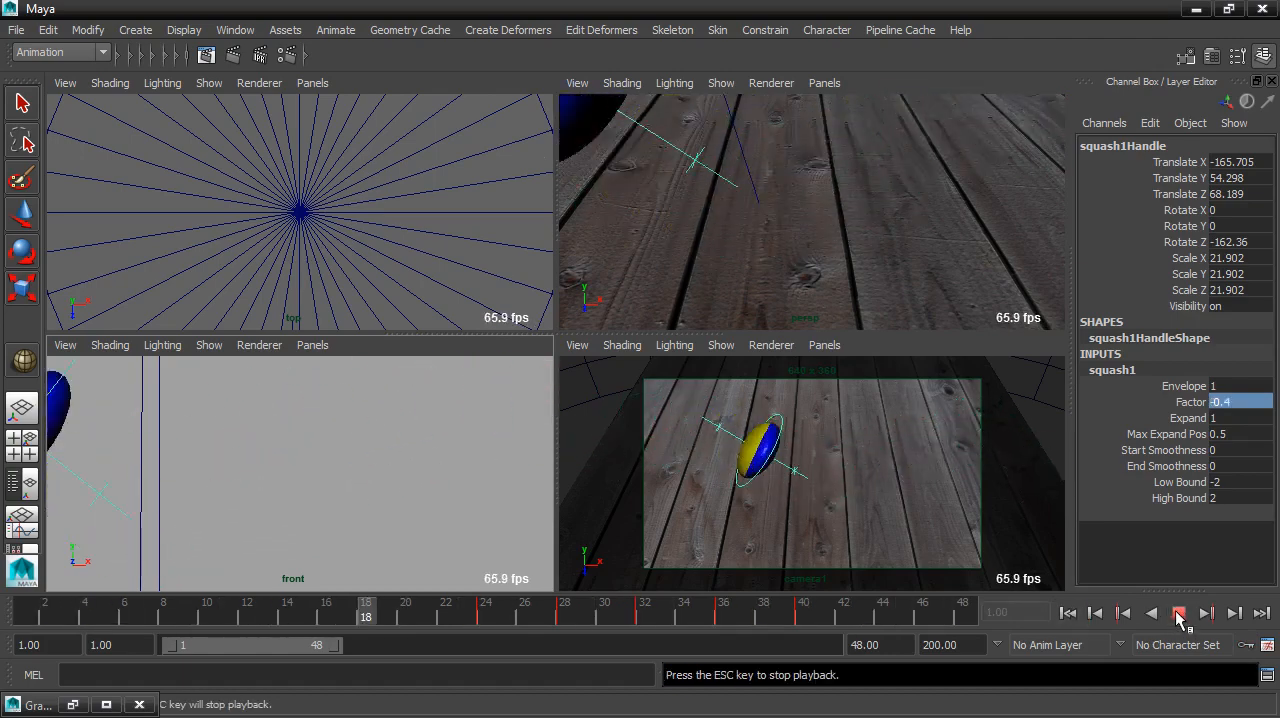
click(1178, 613)
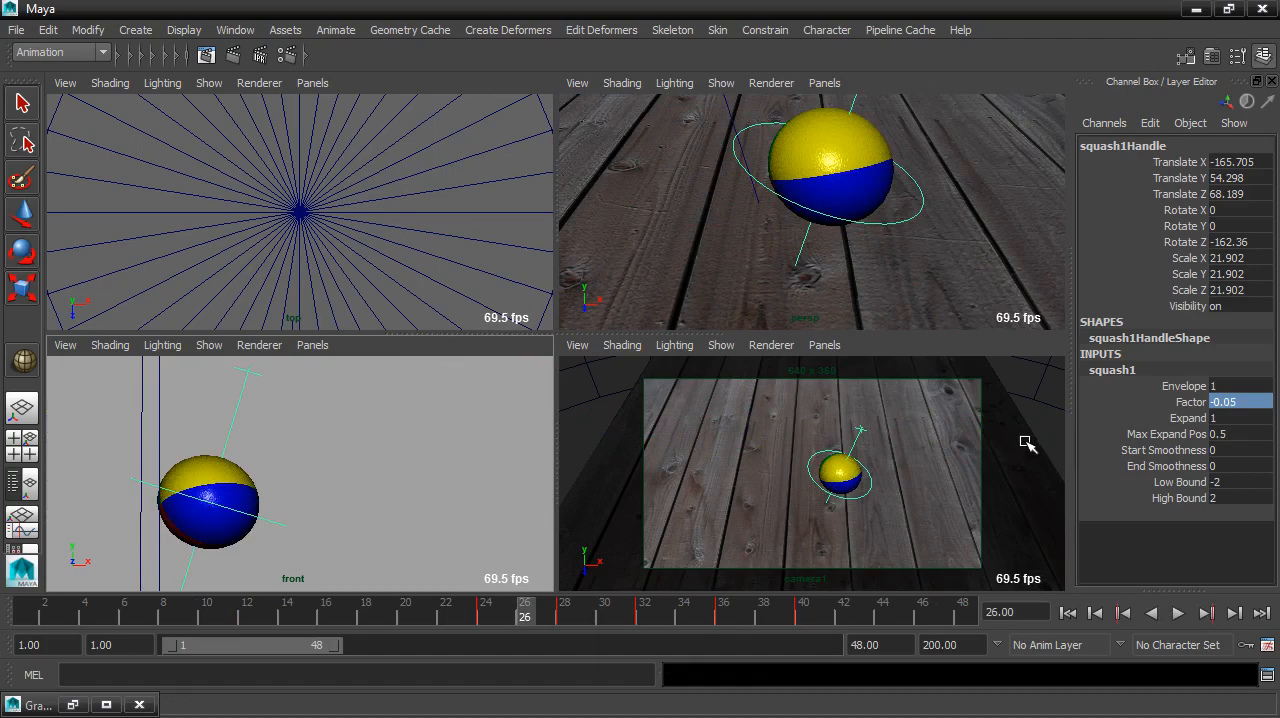
Step: Maximize the camera view, replay the animation and scrub through the frames up to the bounce at frame 24
key(space)
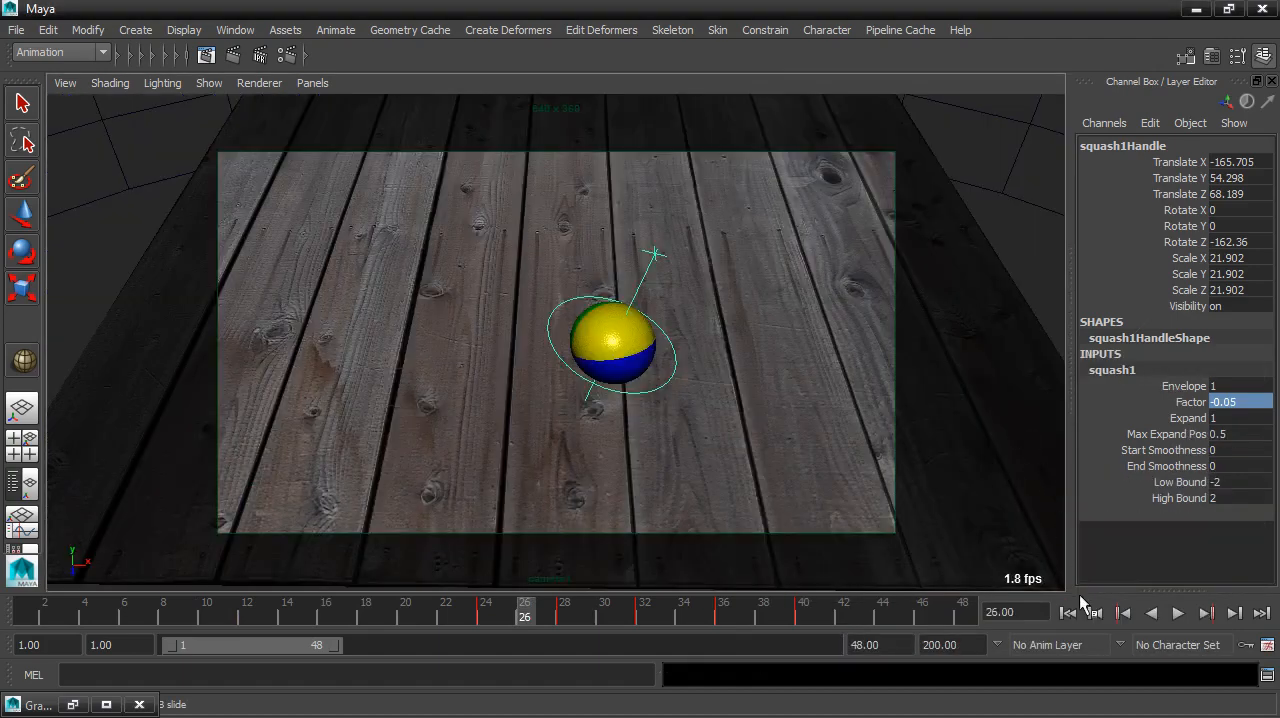
click(1124, 613)
click(1179, 612)
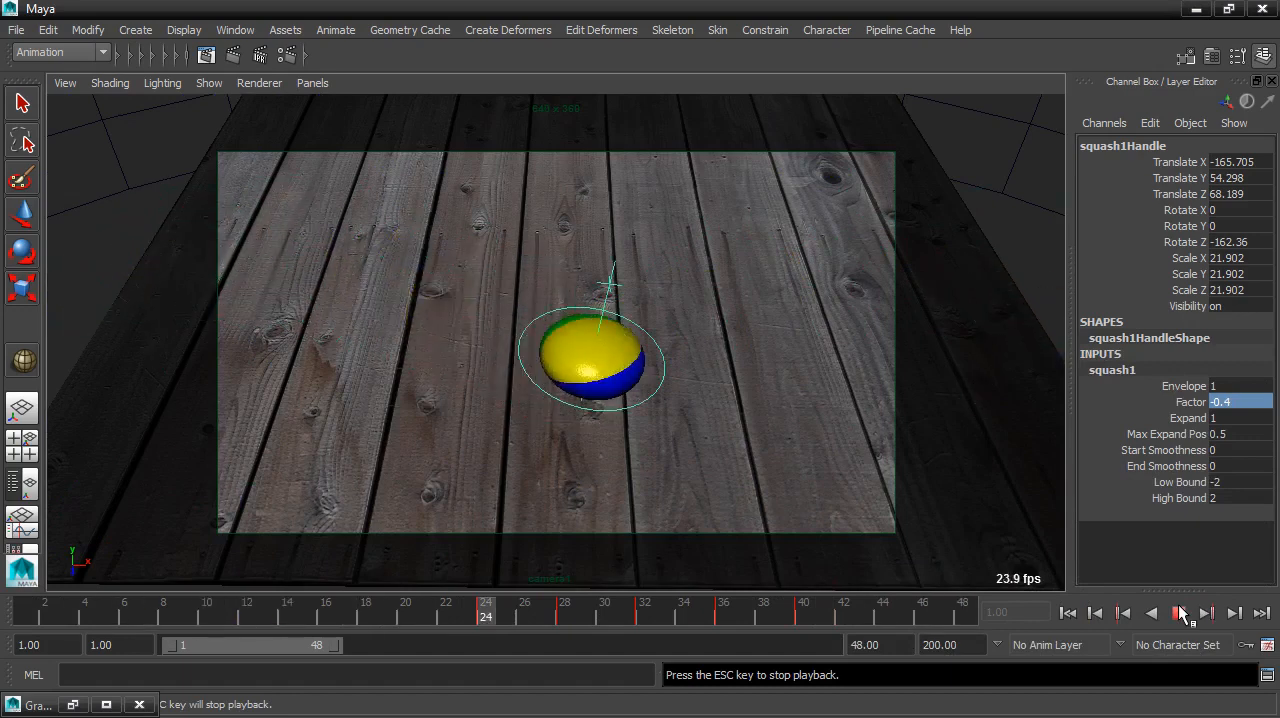
click(1180, 612)
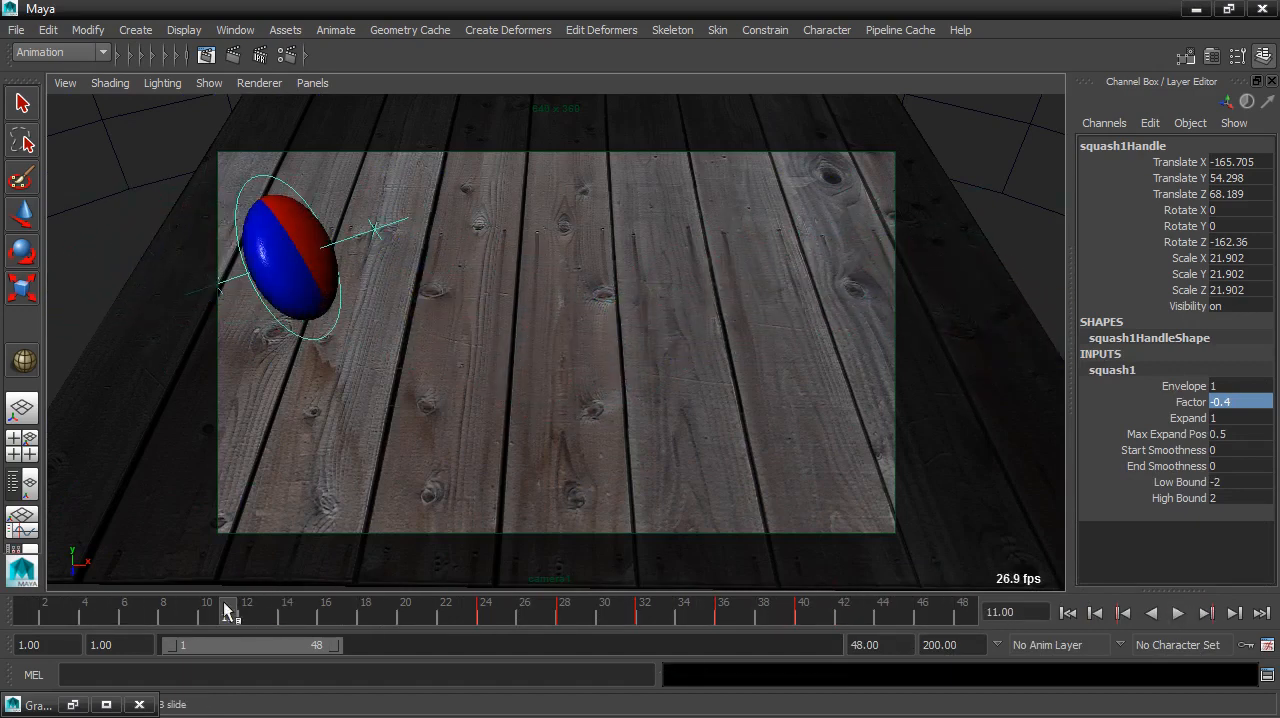
drag(220, 613, 565, 610)
click(488, 618)
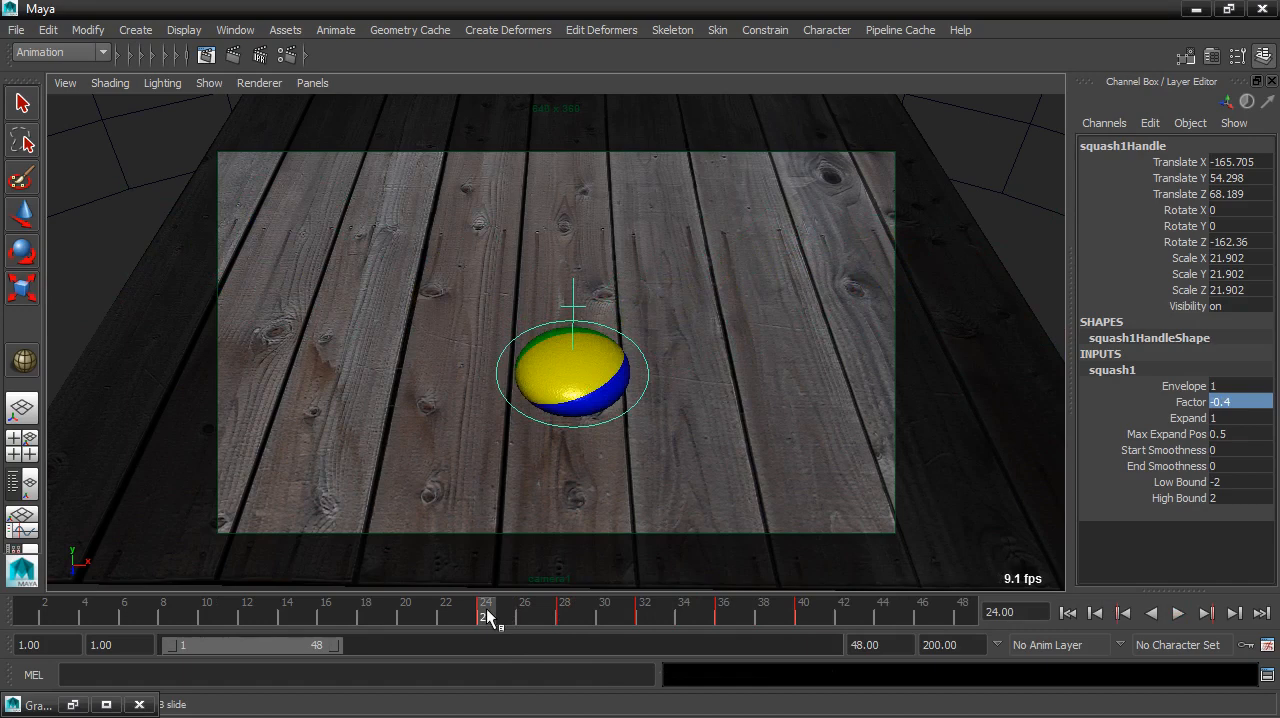
Step: Return to frame 1, set the squash Factor to 0 and key that channel
drag(488, 618, 11, 609)
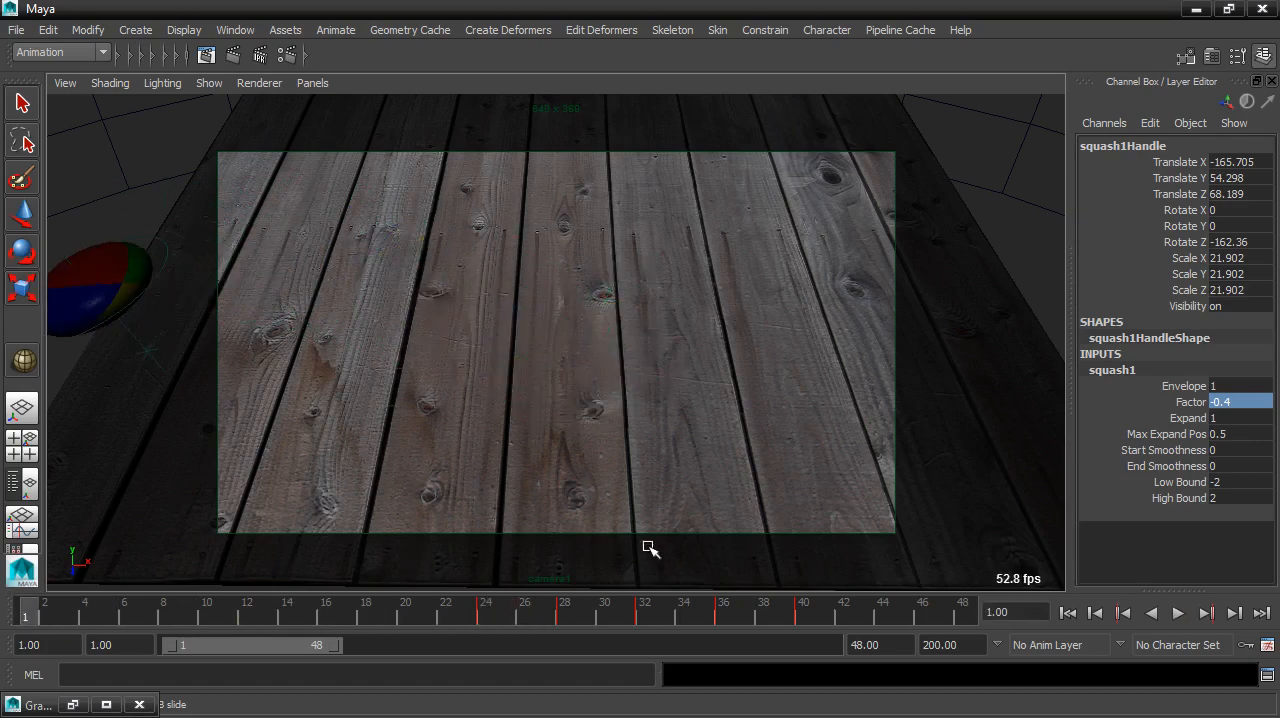
click(1244, 402)
text(0)
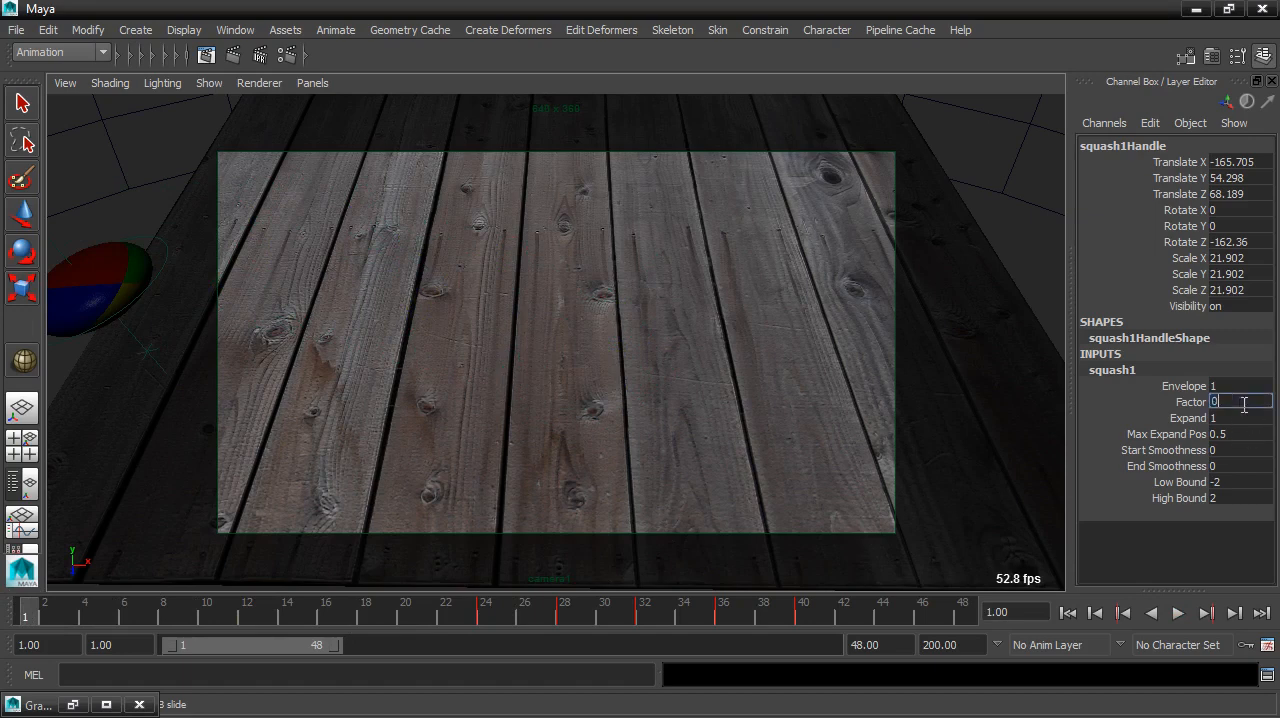
key(Return)
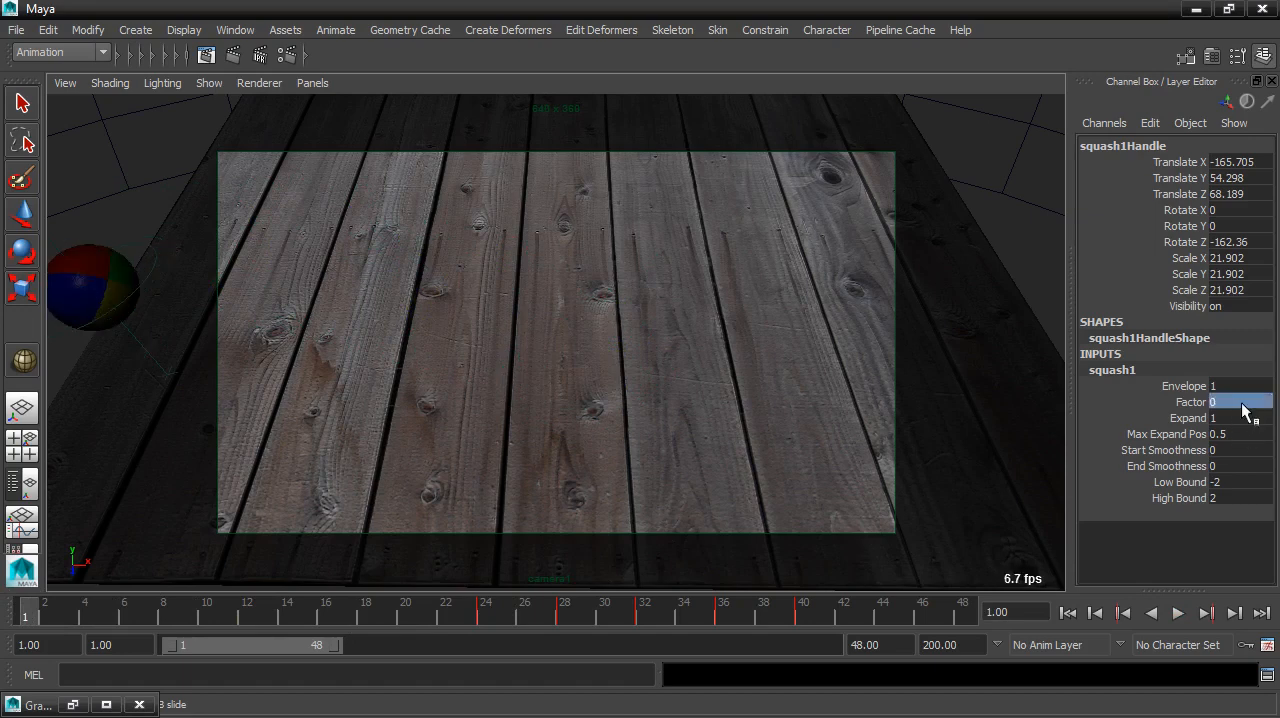
click(1190, 402)
click(1104, 123)
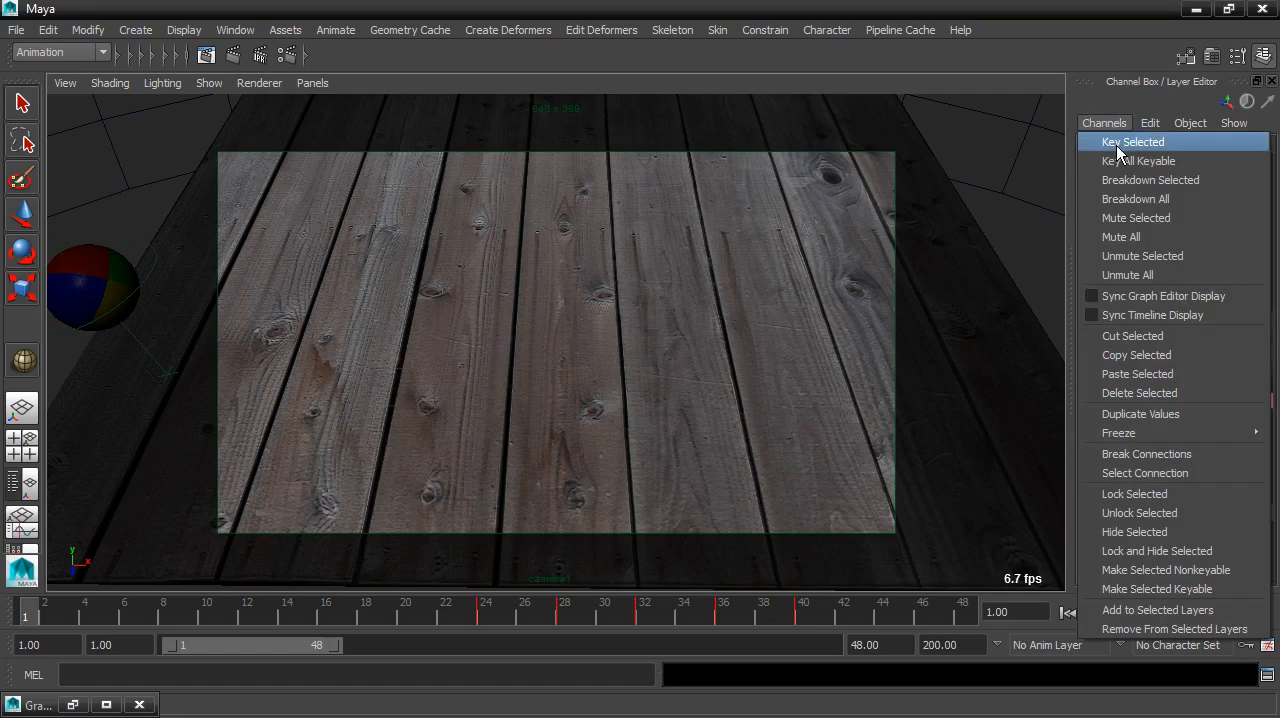
click(1130, 140)
Step: Play the animation in the camera view and scrub to frame 23 to check the ball's shape before the bounce
click(1177, 614)
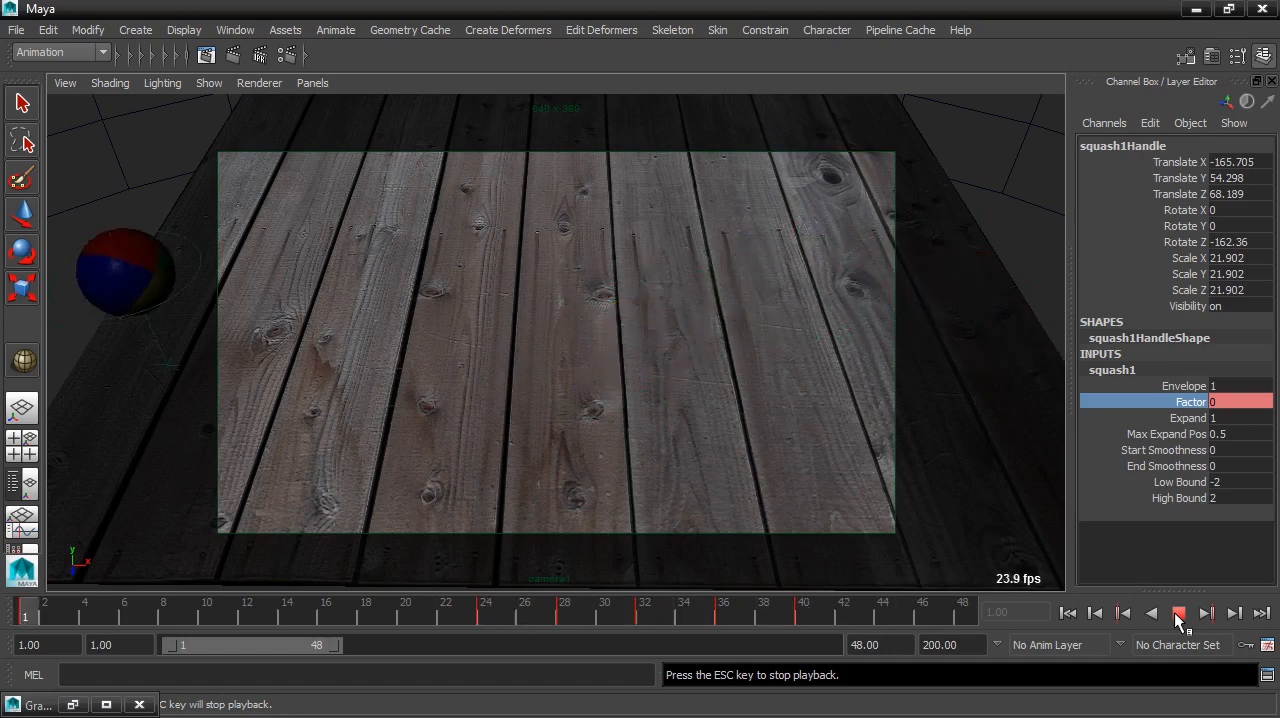
click(1177, 614)
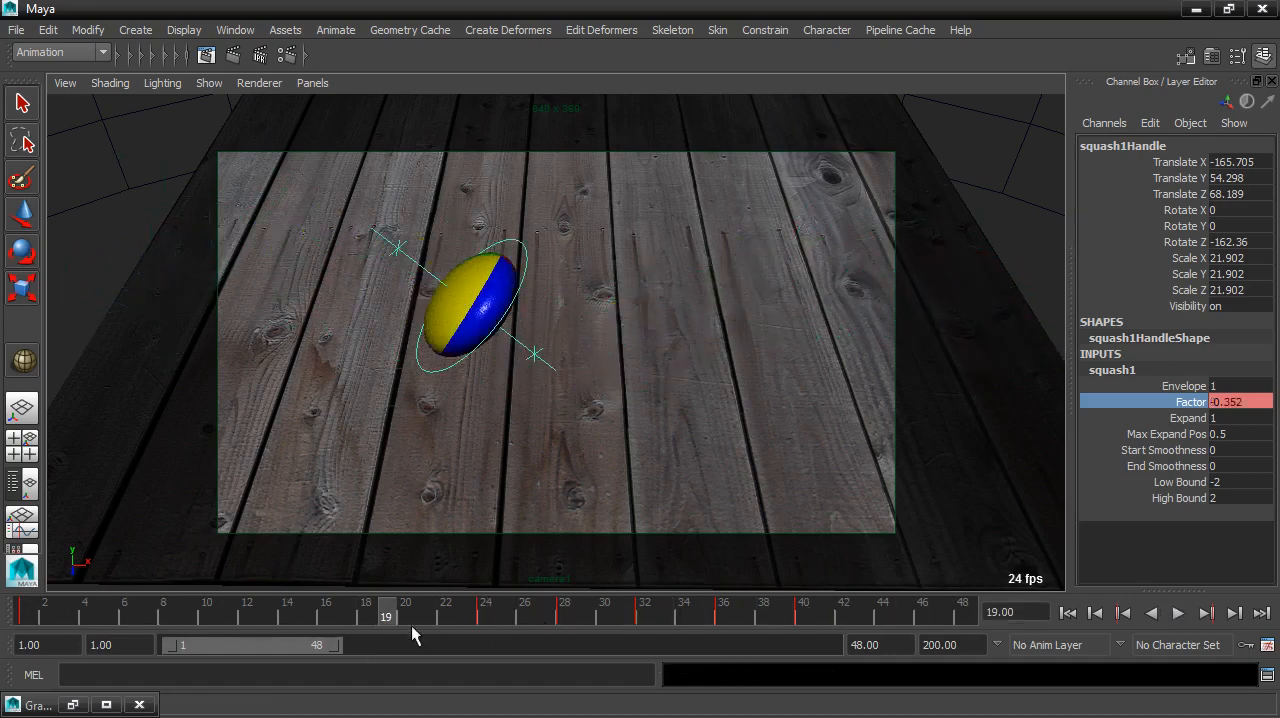
key(alt+v)
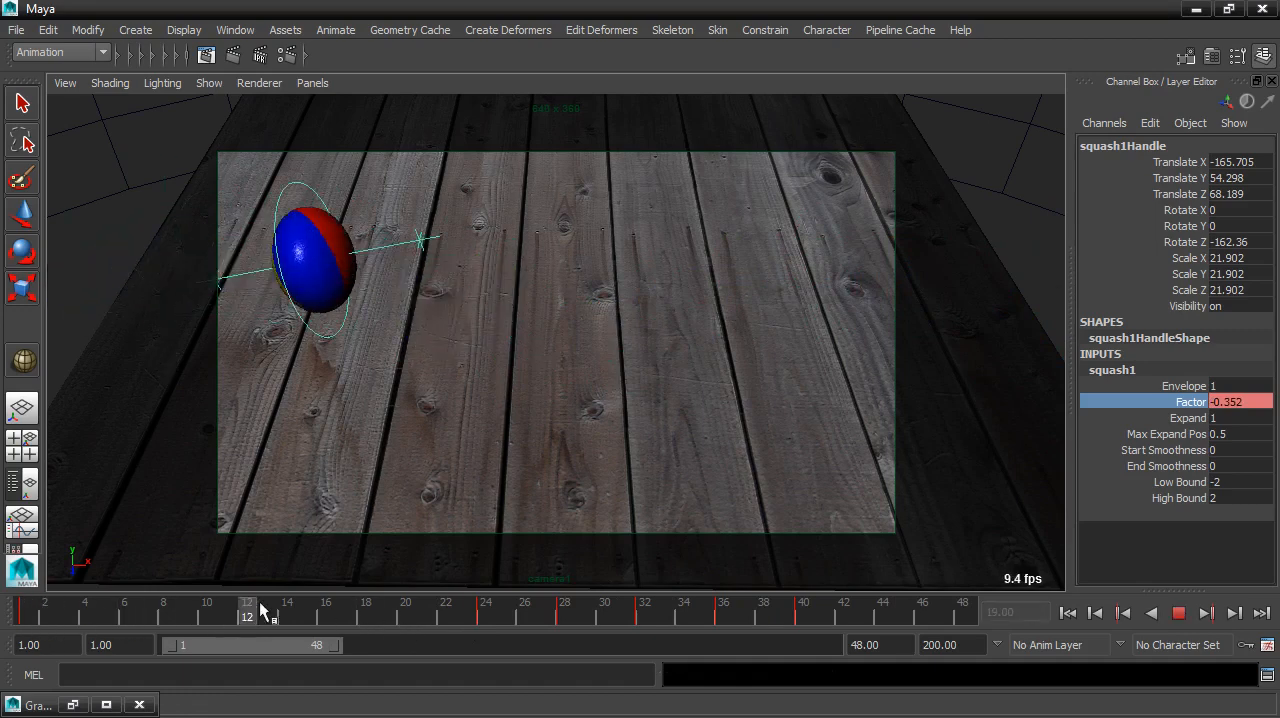
click(348, 606)
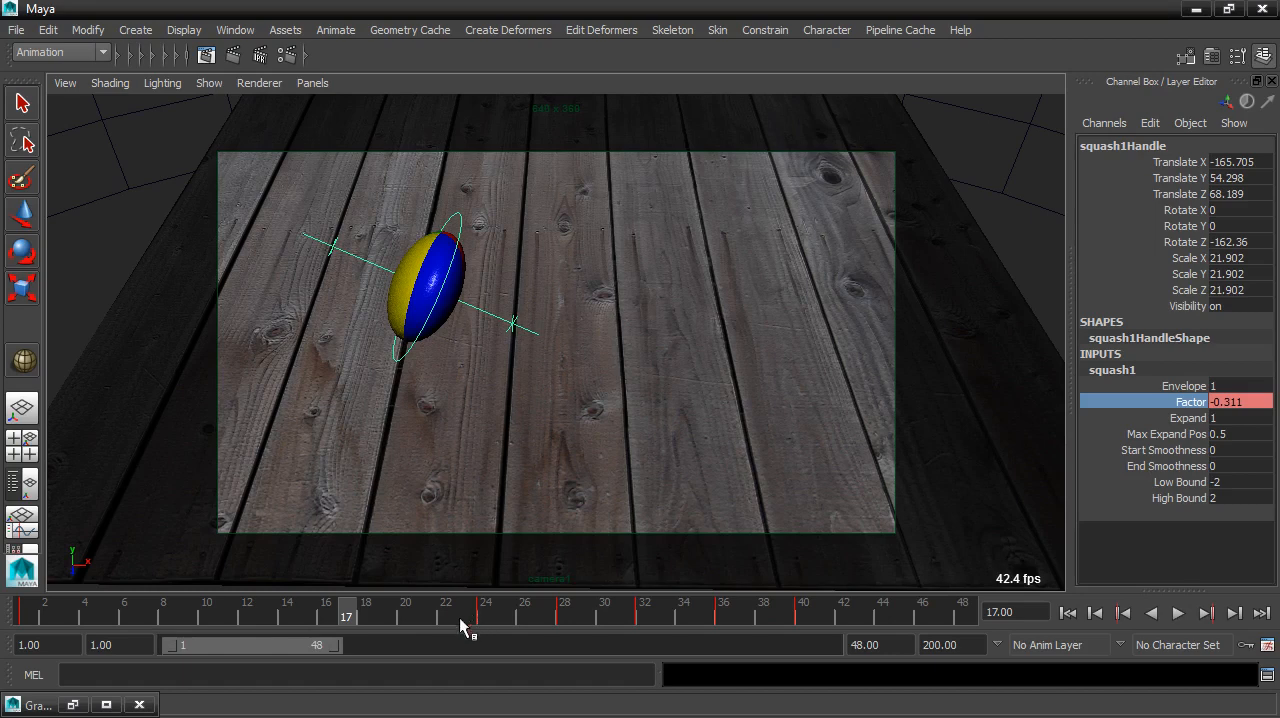
mouse_move(350, 608)
mouse_down()
mouse_move(325, 608)
mouse_move(460, 620)
mouse_up()
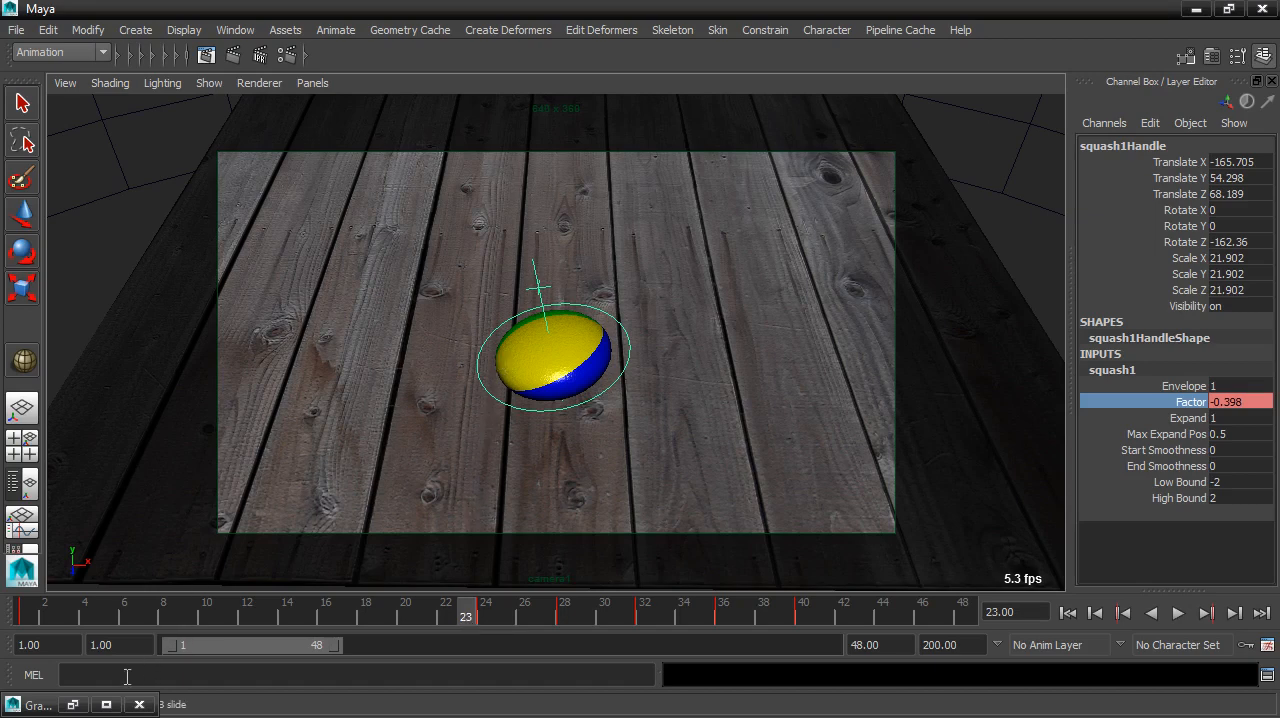
Step: In the Graph Editor, give the frame 1 key of the squash Factor curve stepped tangents
click(62, 705)
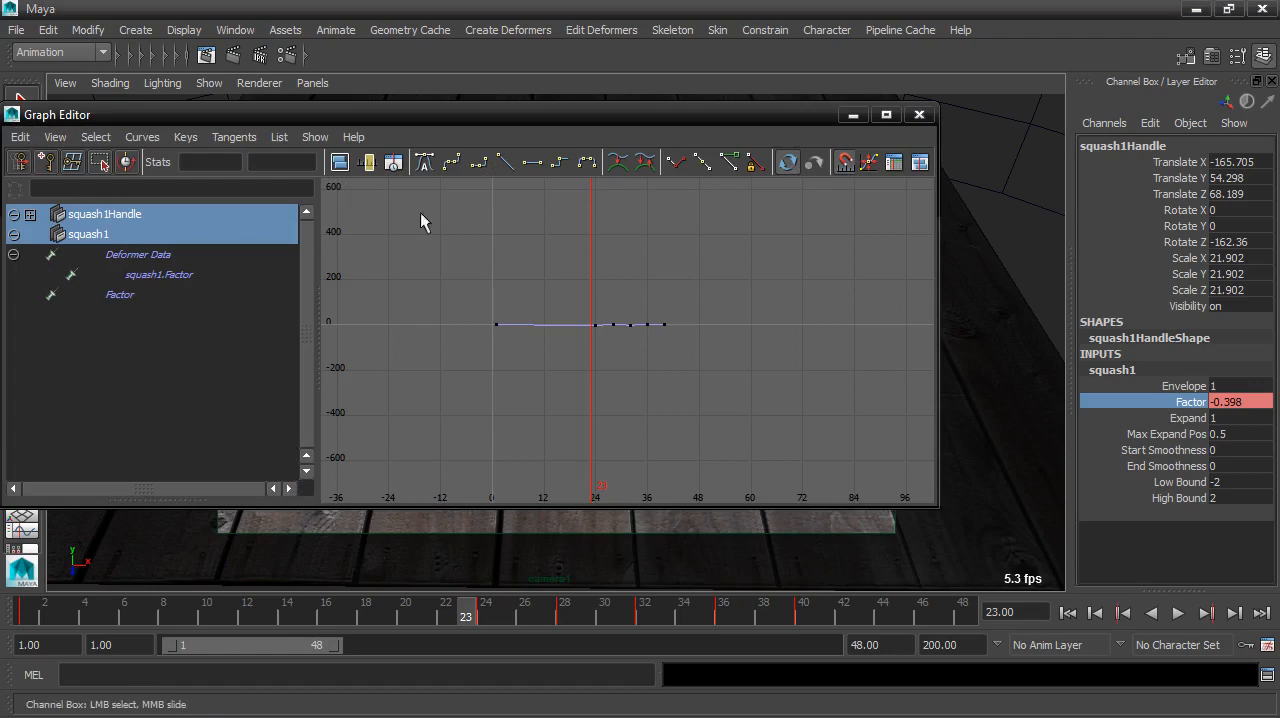
drag(457, 117, 587, 79)
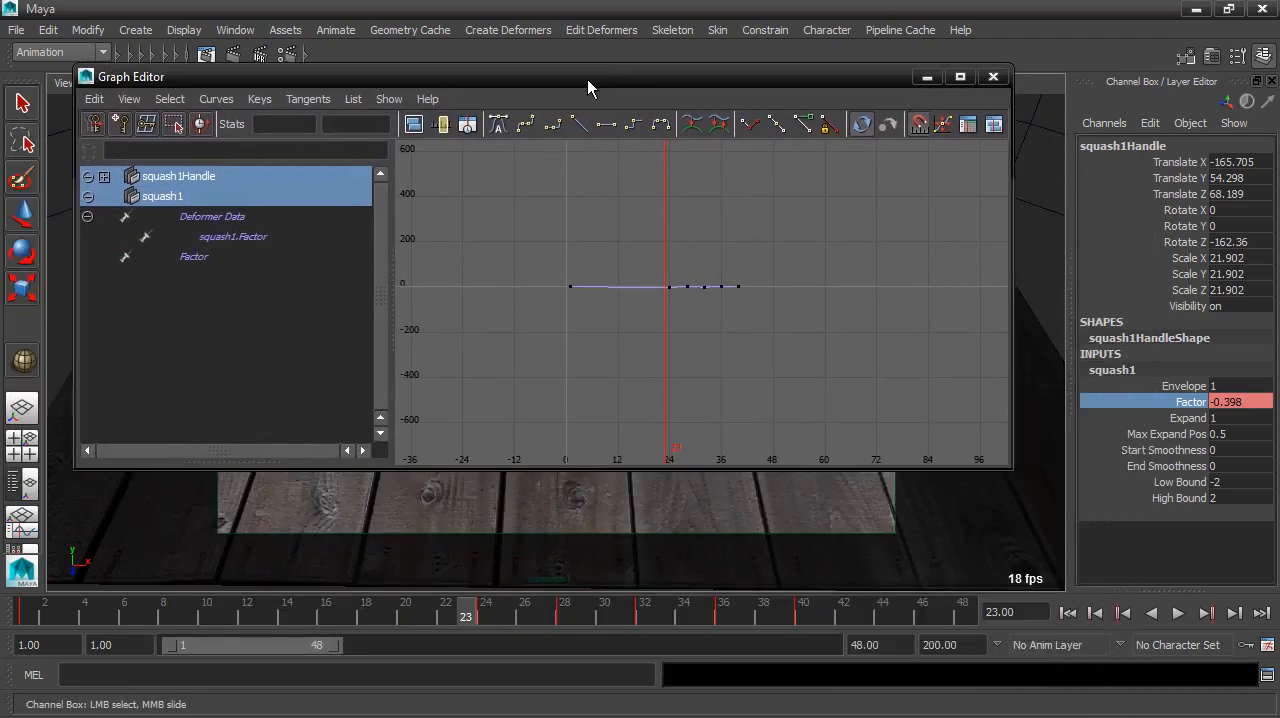
click(192, 256)
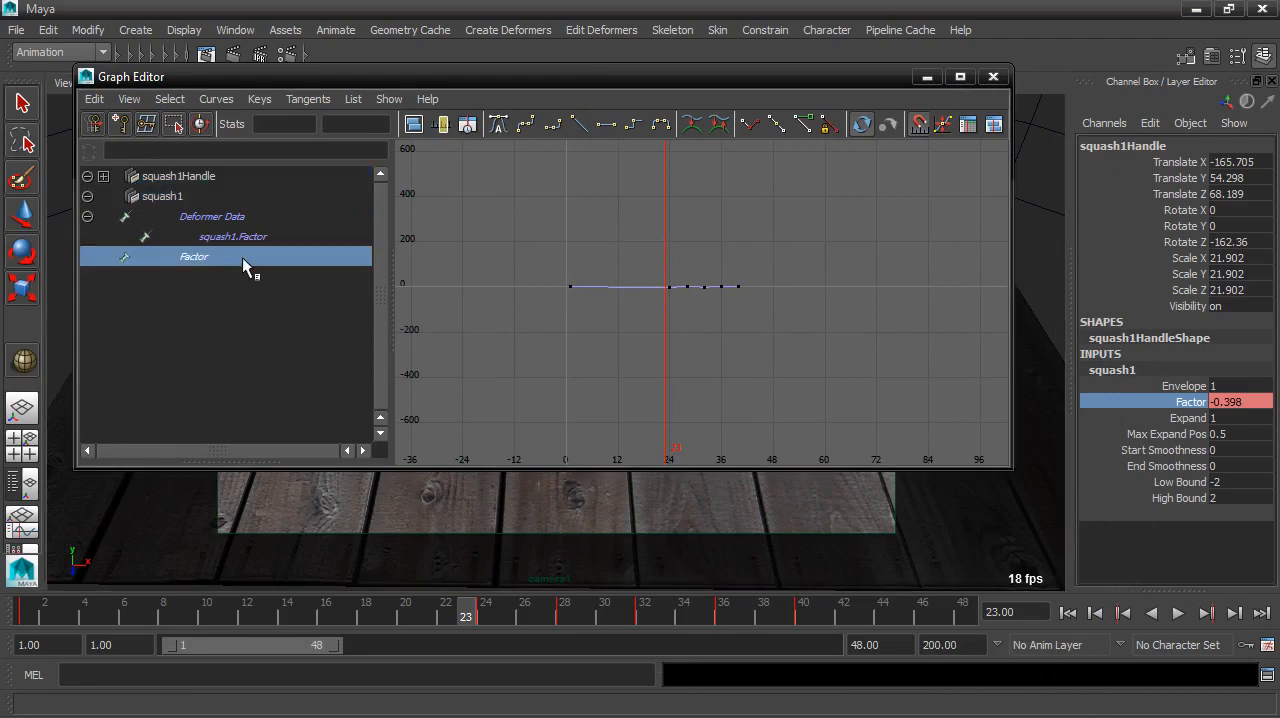
key(f)
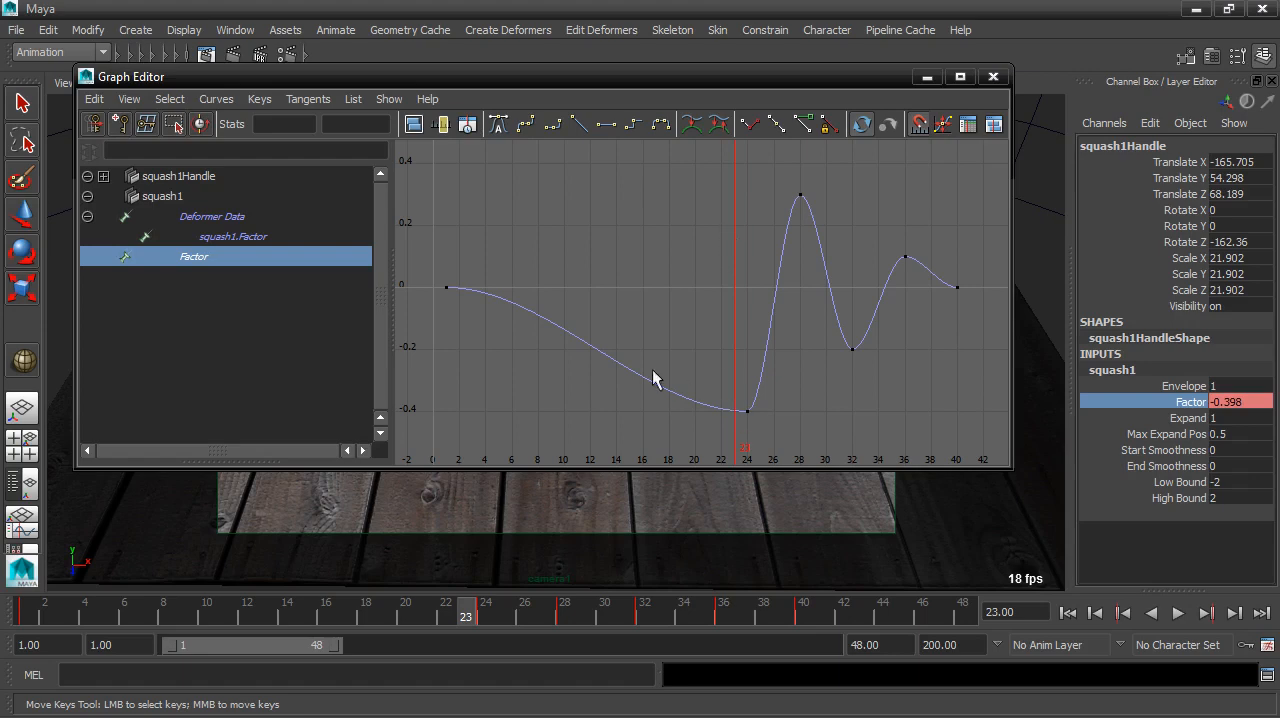
drag(465, 301, 436, 280)
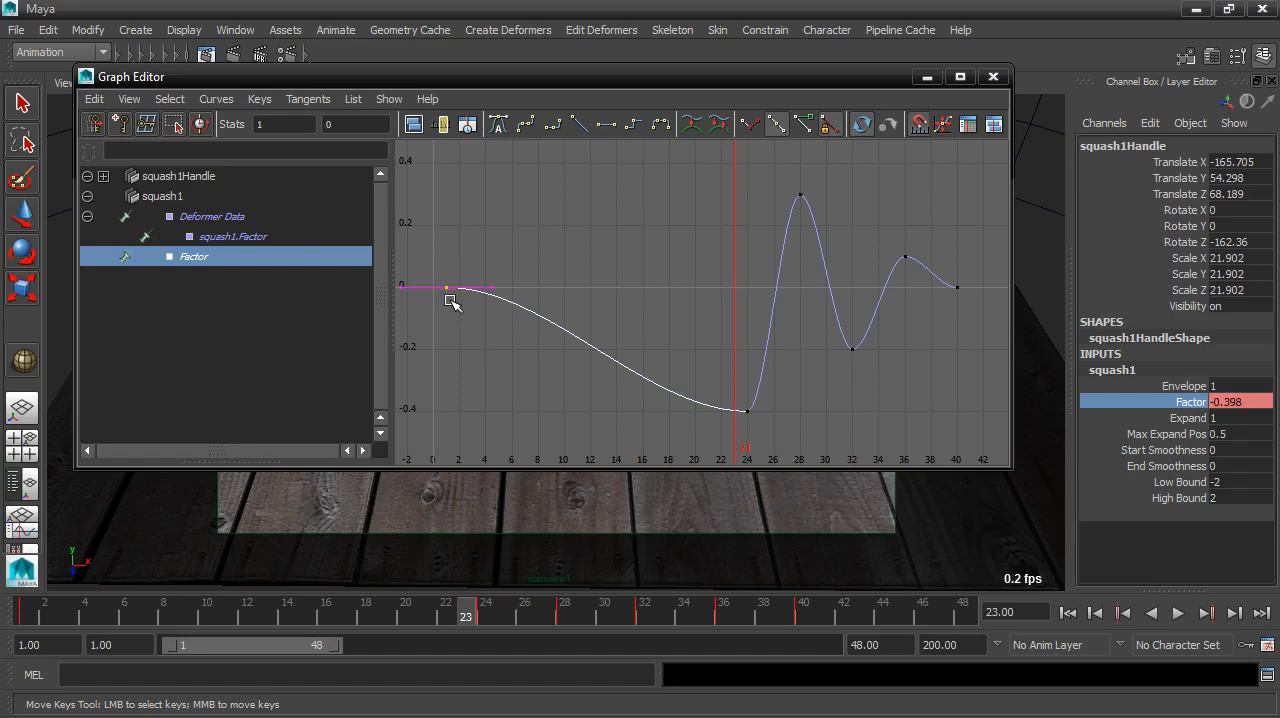
click(633, 124)
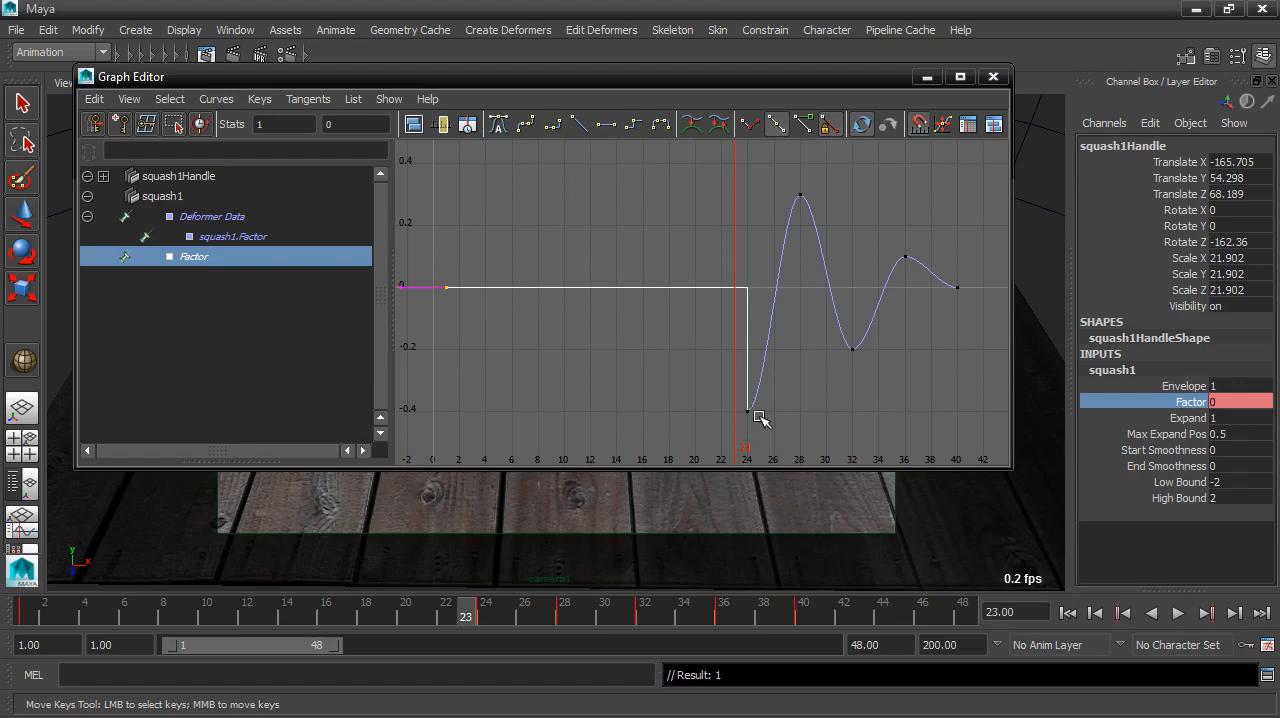
click(927, 77)
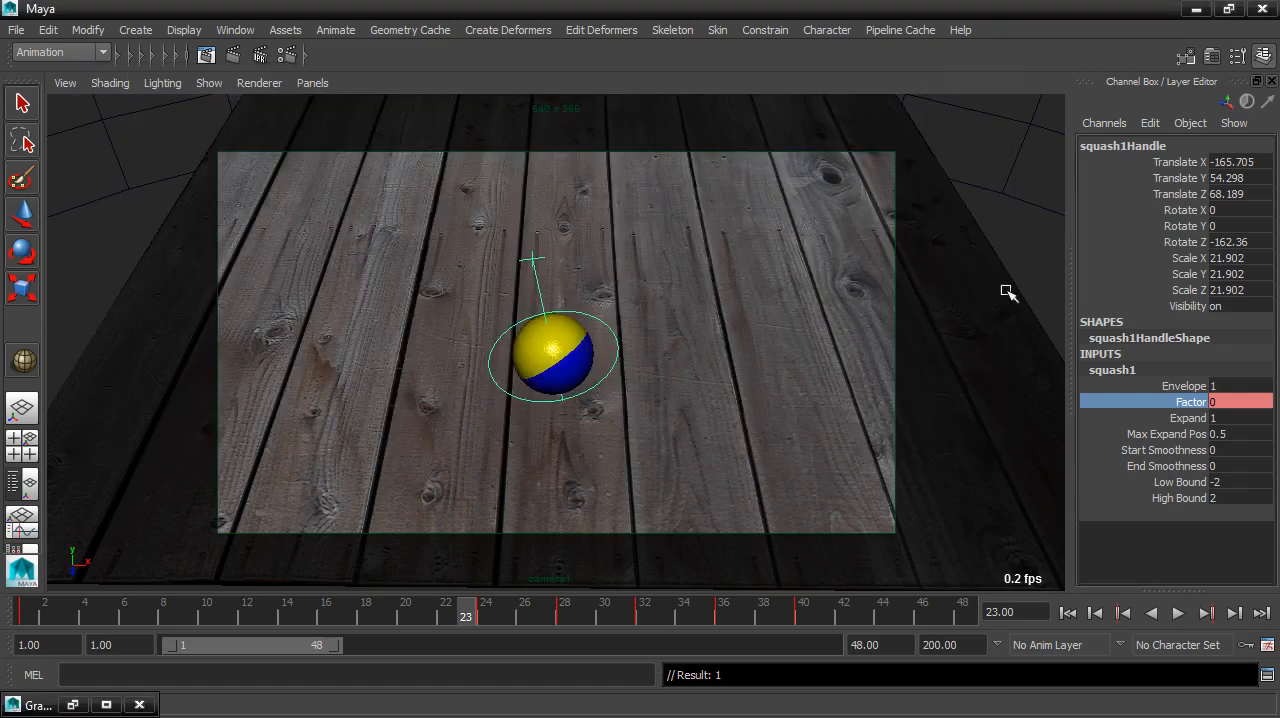
Step: Play the animation from the first frame, stop it and scrub back to the bounce at frame 24
click(1067, 613)
click(1177, 613)
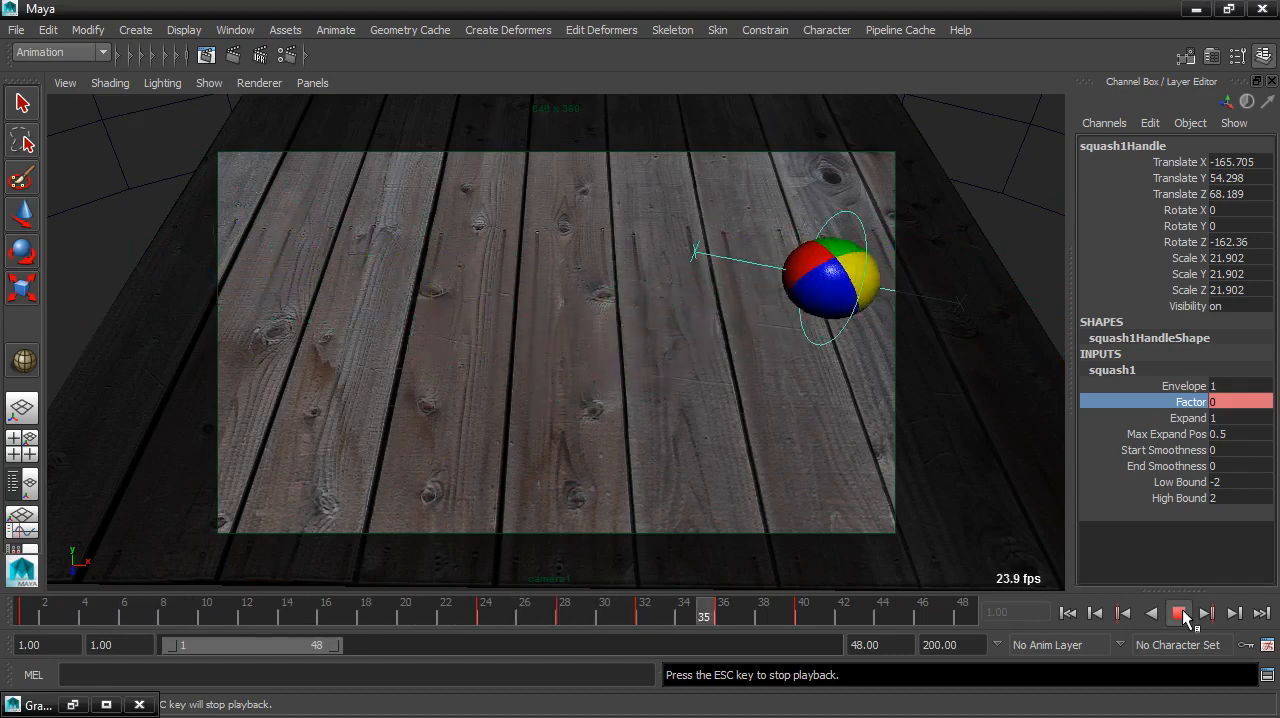
click(1181, 614)
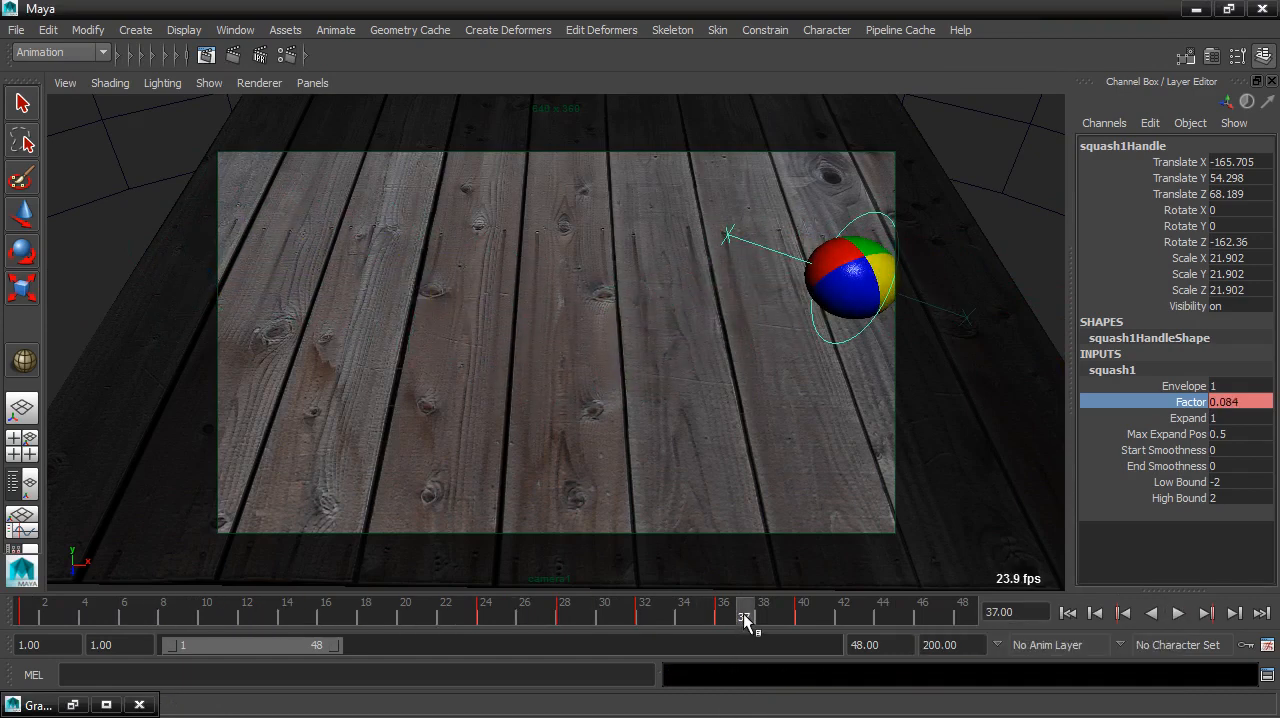
drag(743, 613, 488, 624)
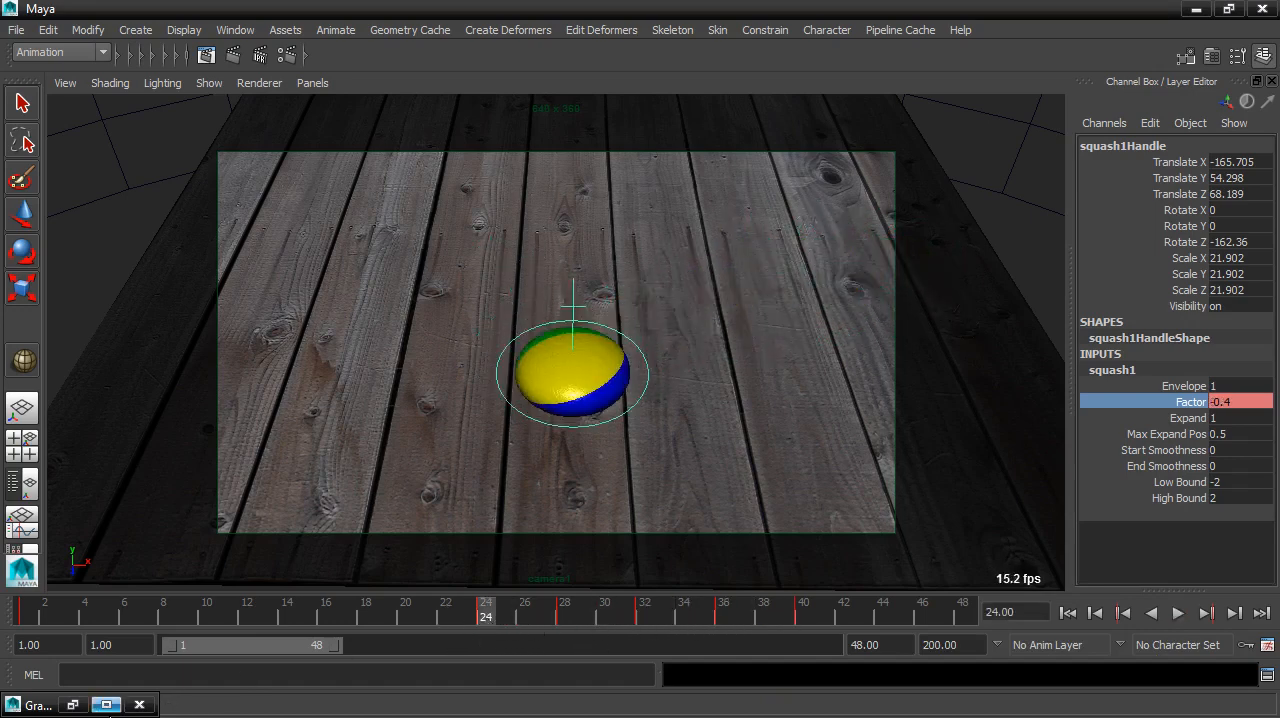
Step: Scale the values of the Factor keys from frames 24 to 40 so the frame 24 key reaches about -0.504
click(72, 705)
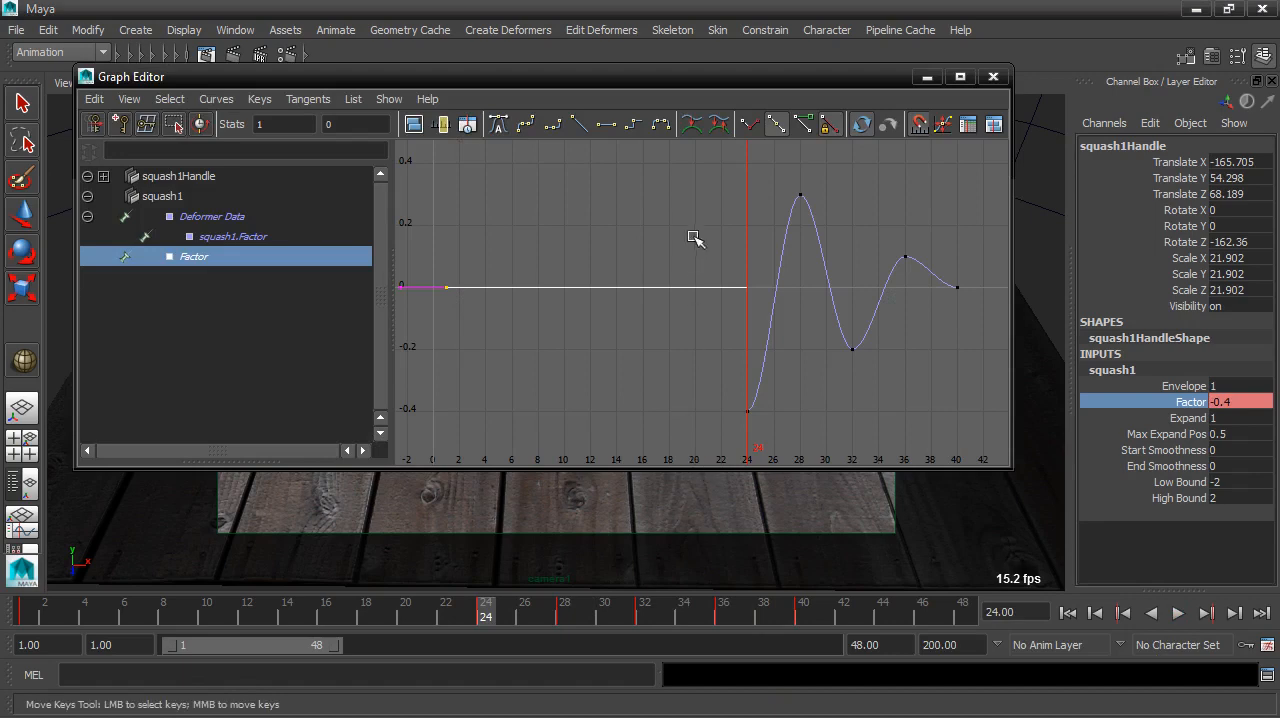
drag(722, 174, 980, 438)
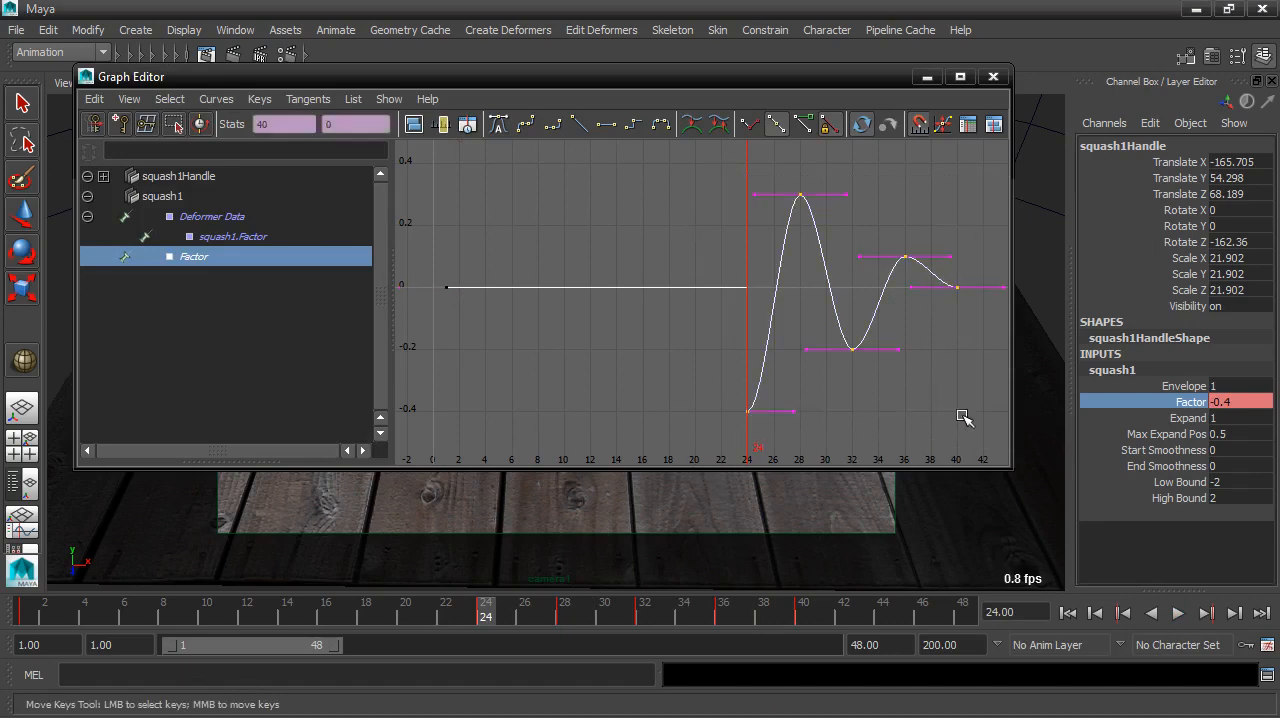
click(21, 296)
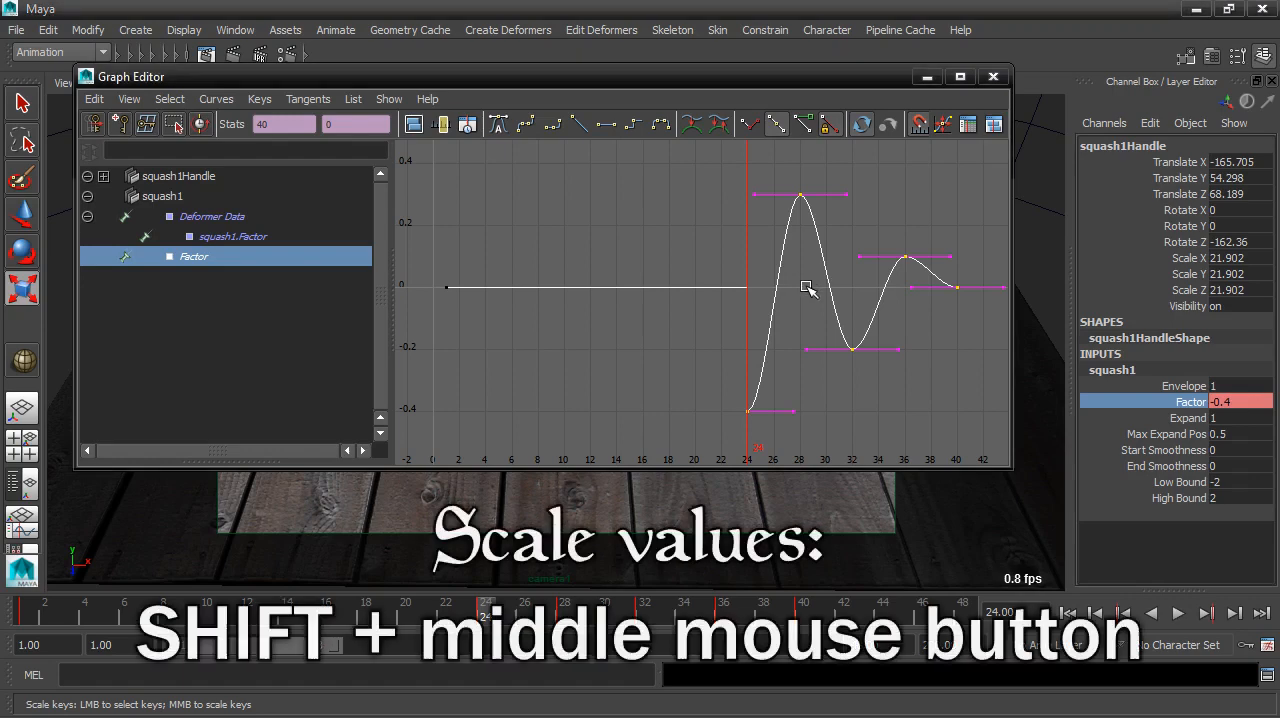
mouse_move(807, 289)
shift+middle_down()
mouse_move(808, 237)
mouse_move(807, 306)
mouse_move(811, 271)
mouse_move(808, 305)
mouse_move(811, 289)
shift+middle_up()
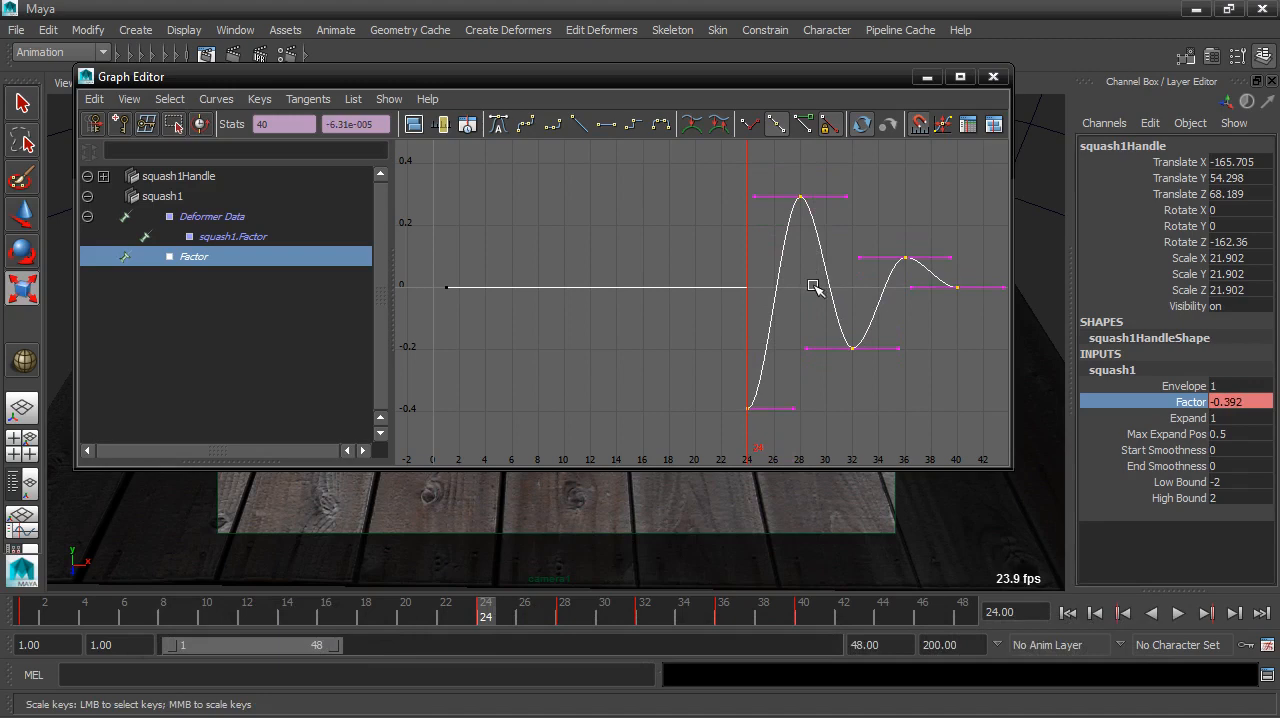
mouse_move(813, 289)
shift+middle_down()
mouse_move(814, 229)
mouse_move(817, 323)
mouse_move(817, 240)
mouse_move(817, 306)
mouse_move(814, 289)
shift+middle_up()
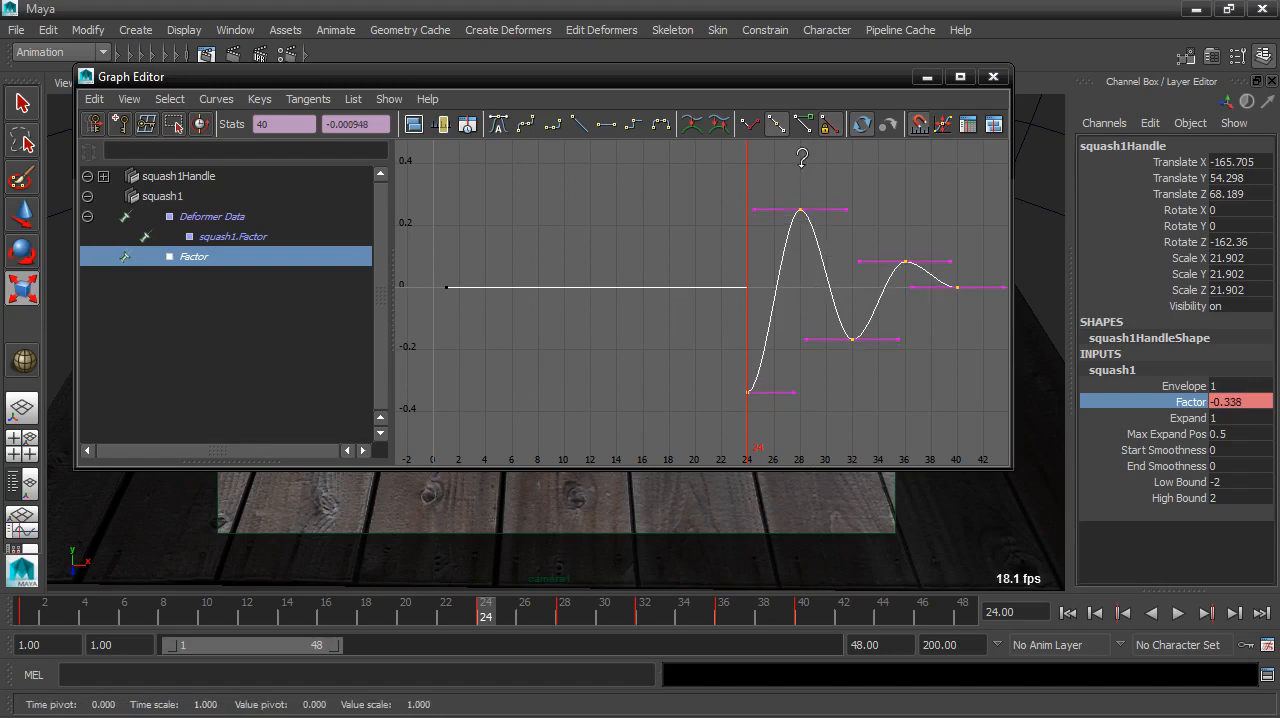
mouse_move(803, 163)
shift+middle_down()
mouse_move(803, 200)
mouse_move(803, 136)
mouse_move(803, 165)
shift+middle_up()
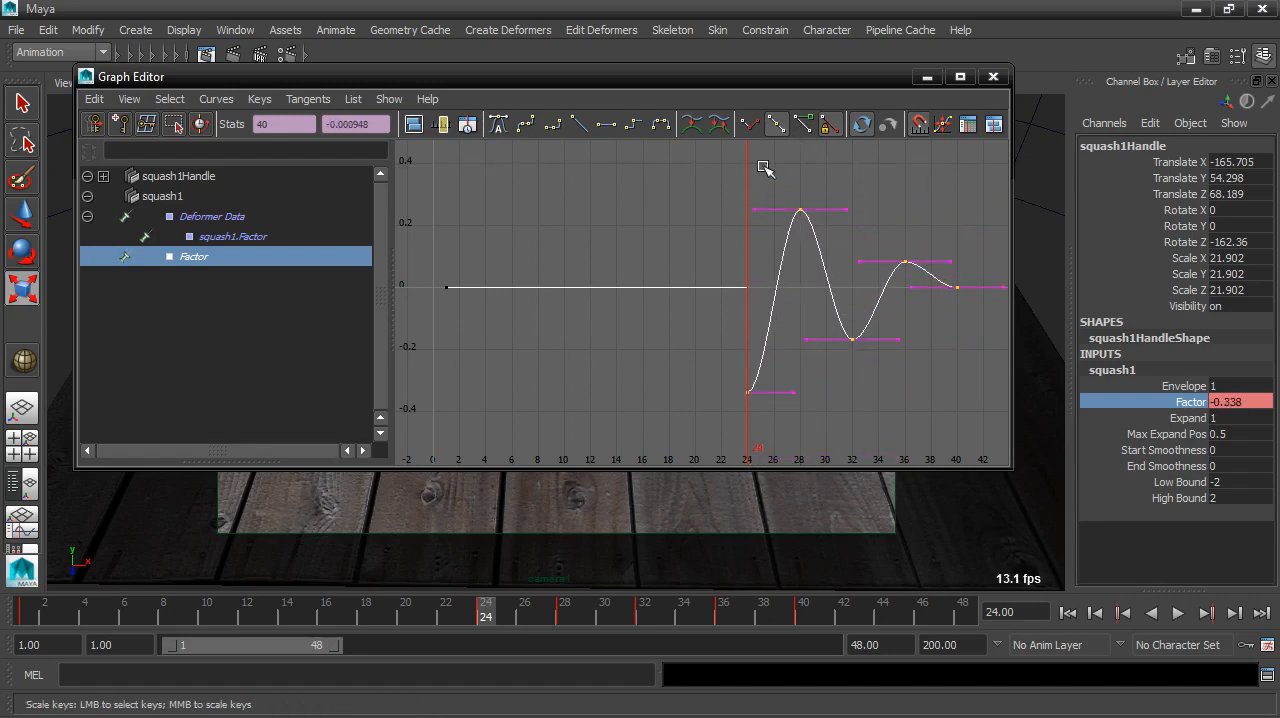
click(91, 99)
click(91, 122)
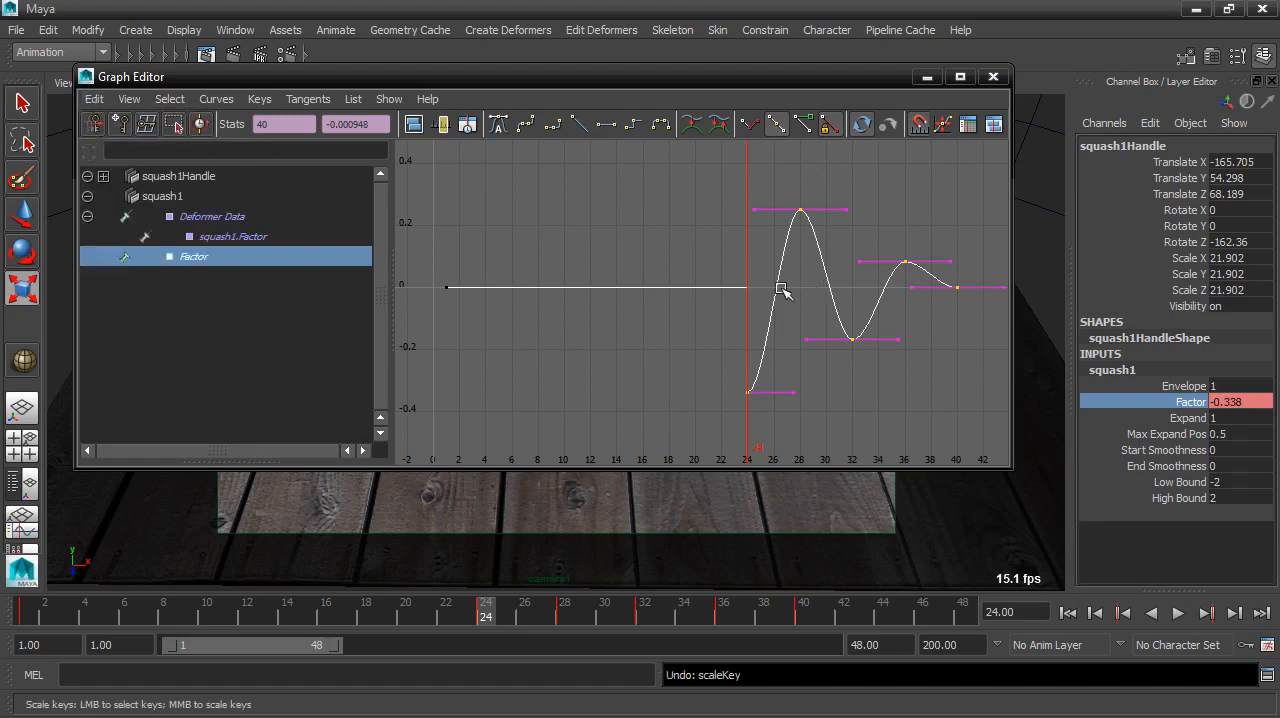
mouse_move(781, 289)
shift+middle_down()
mouse_move(778, 234)
mouse_move(790, 336)
mouse_move(780, 268)
shift+middle_up()
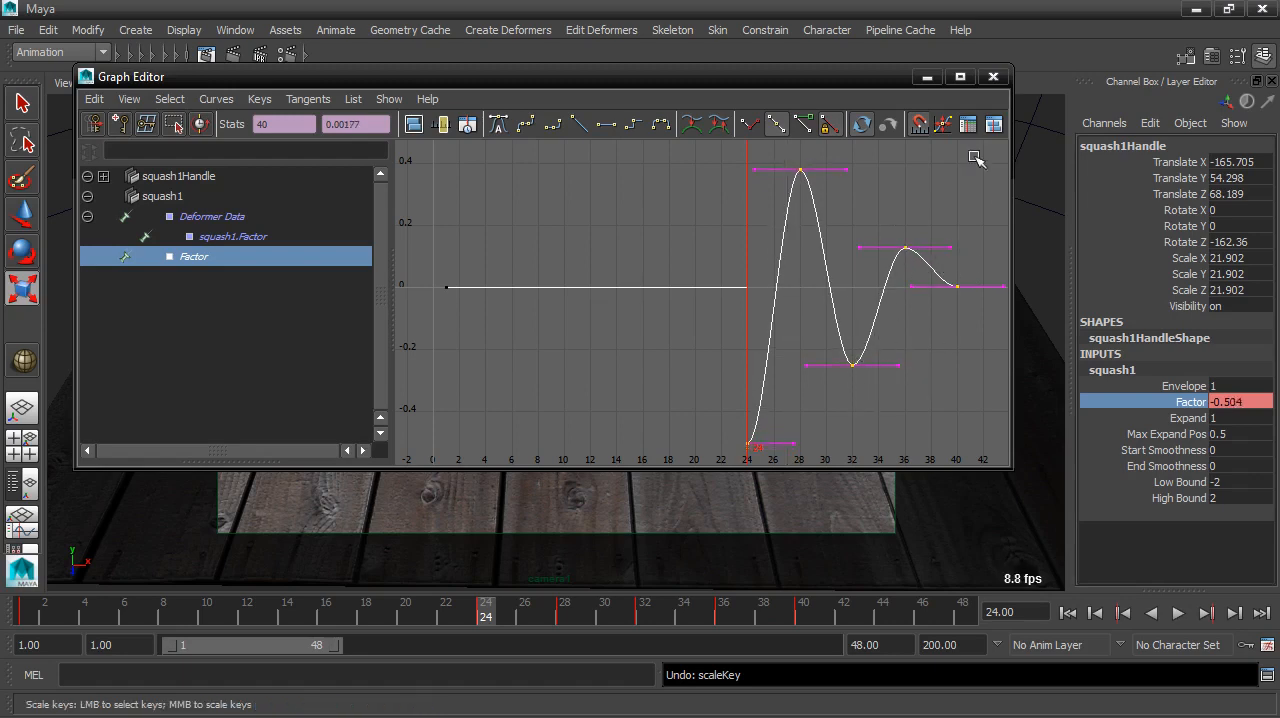
click(927, 77)
Step: Replay the animation in the camera view to check the exaggerated squash, stop it and return to the first frame
click(1069, 613)
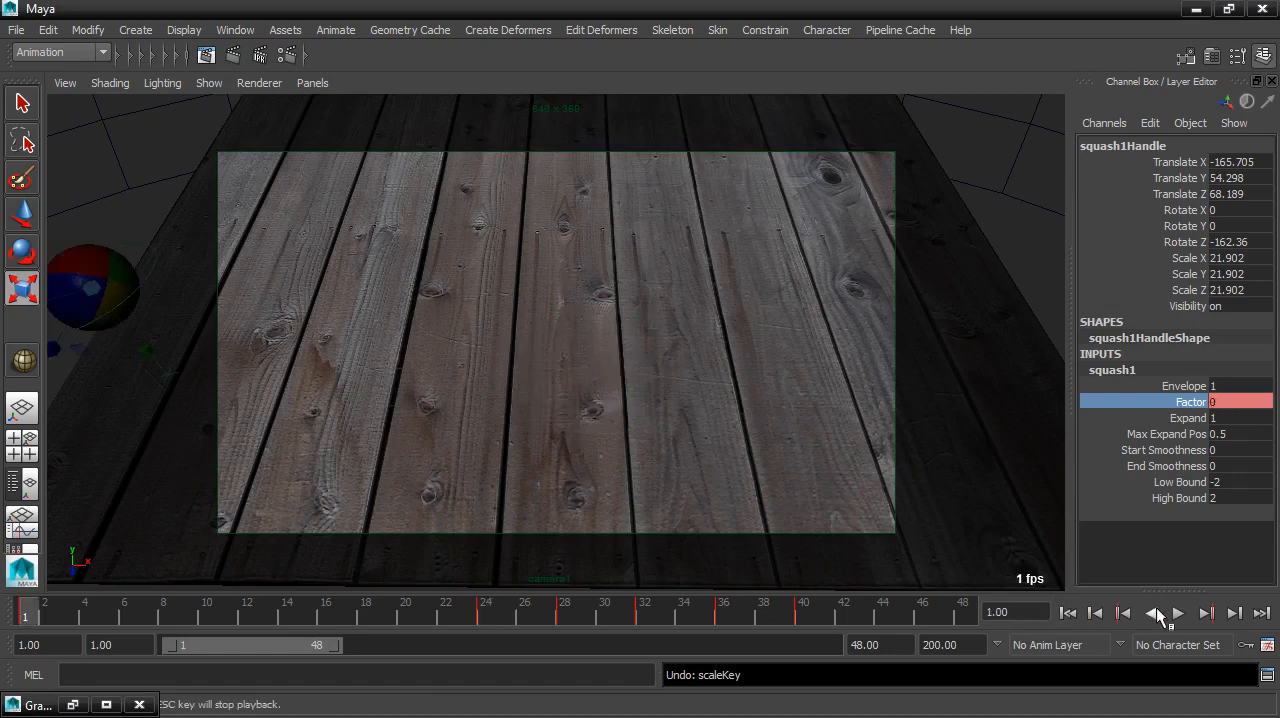
click(1177, 613)
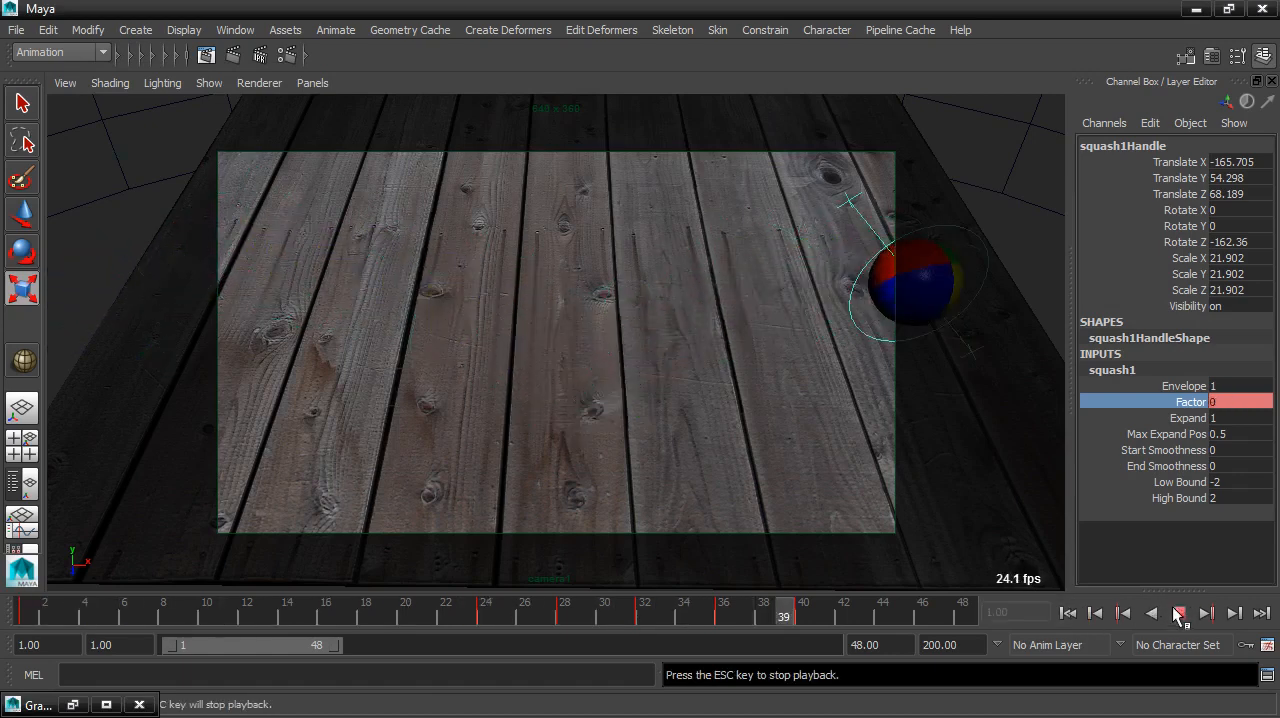
click(1177, 613)
click(1068, 613)
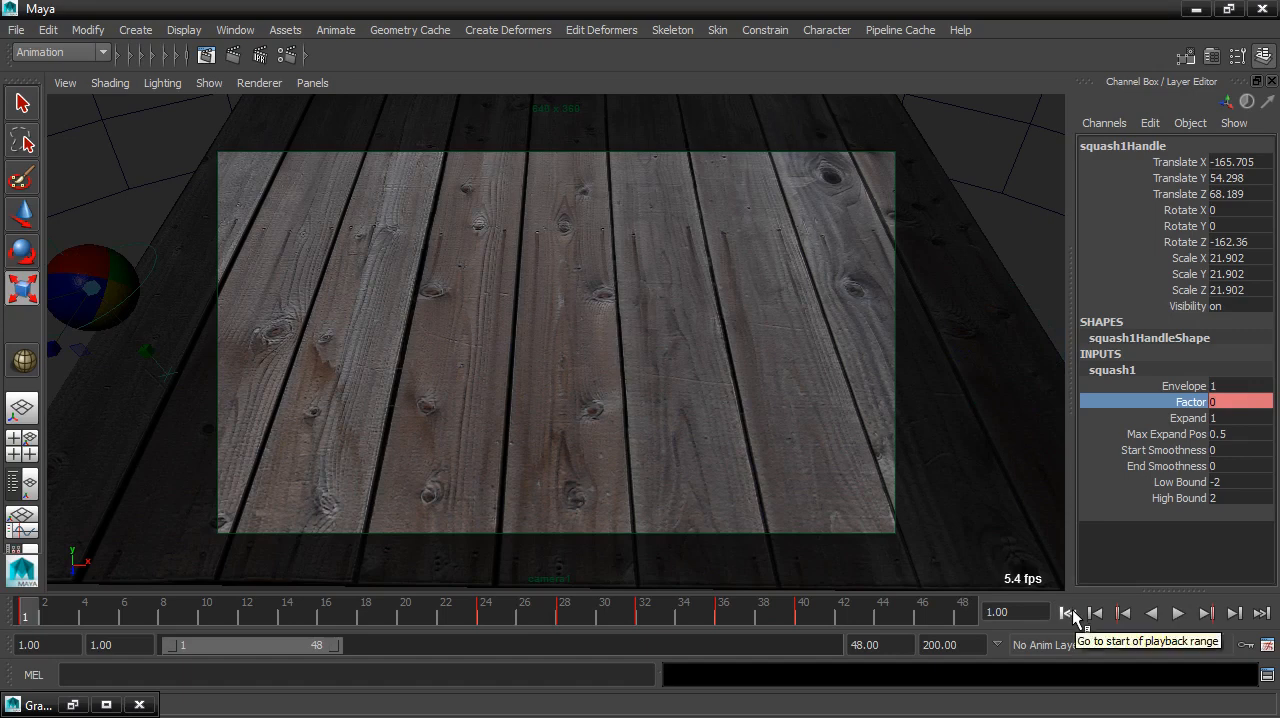
Step: Switch to the four-view layout, select the ball and move to frame 24 with the ball in sight in the front view
click(1003, 228)
key(space)
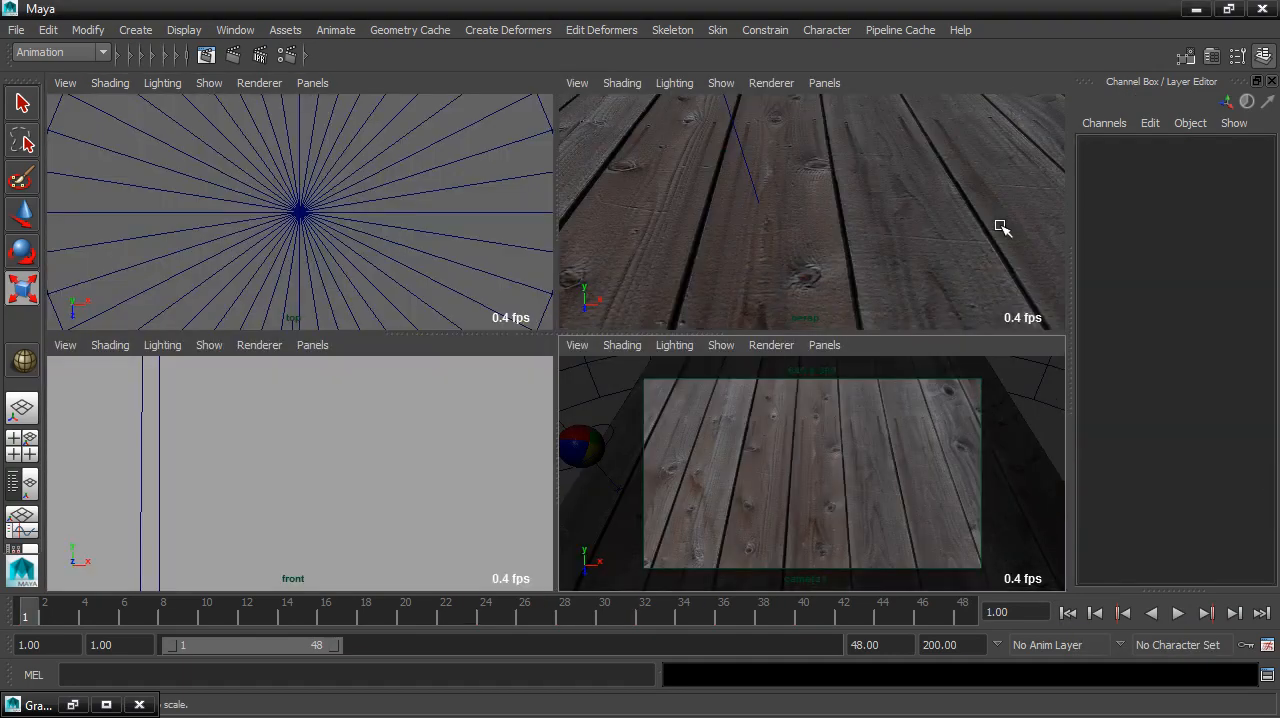
click(584, 440)
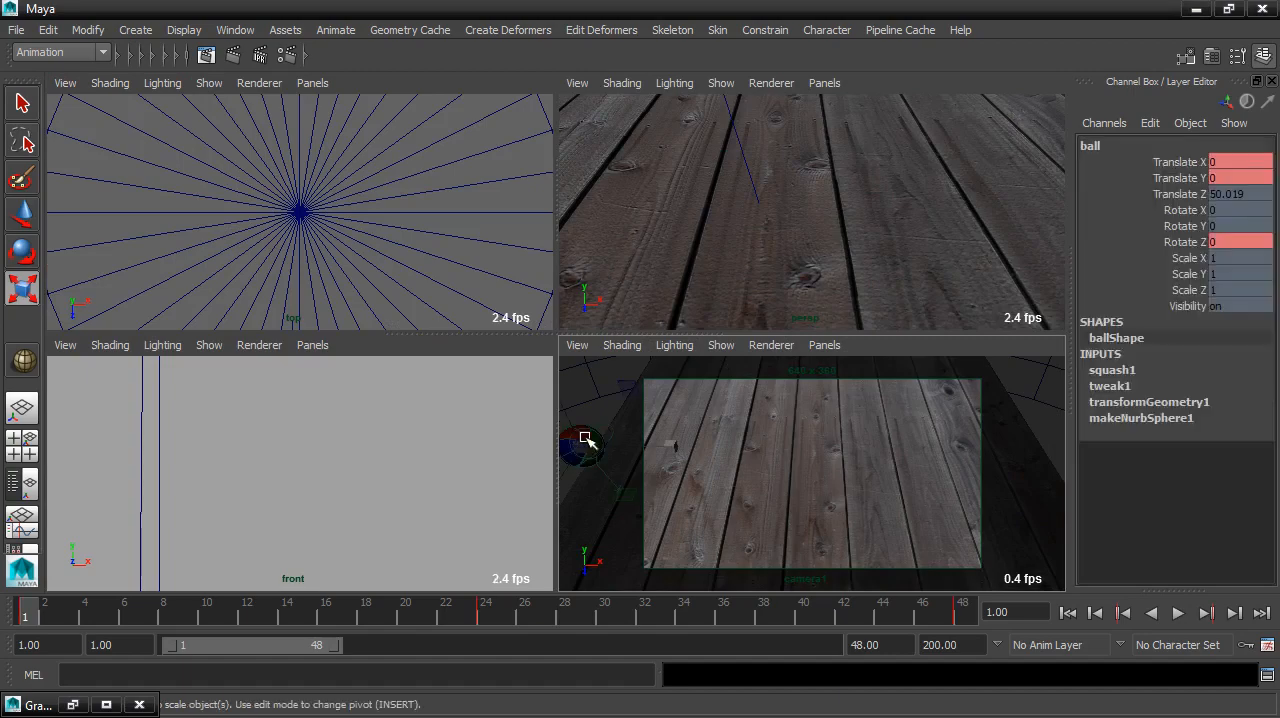
key(alt+v)
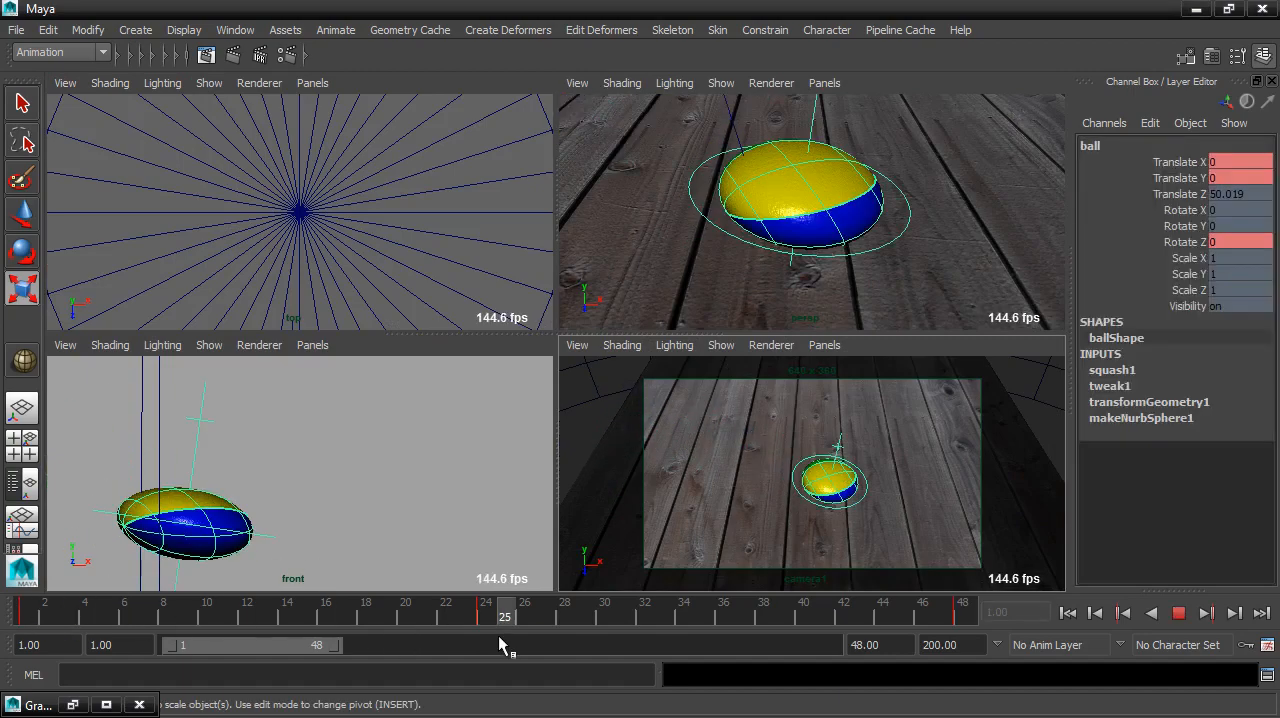
drag(487, 635, 487, 635)
alt+middle_drag(378, 508, 512, 427)
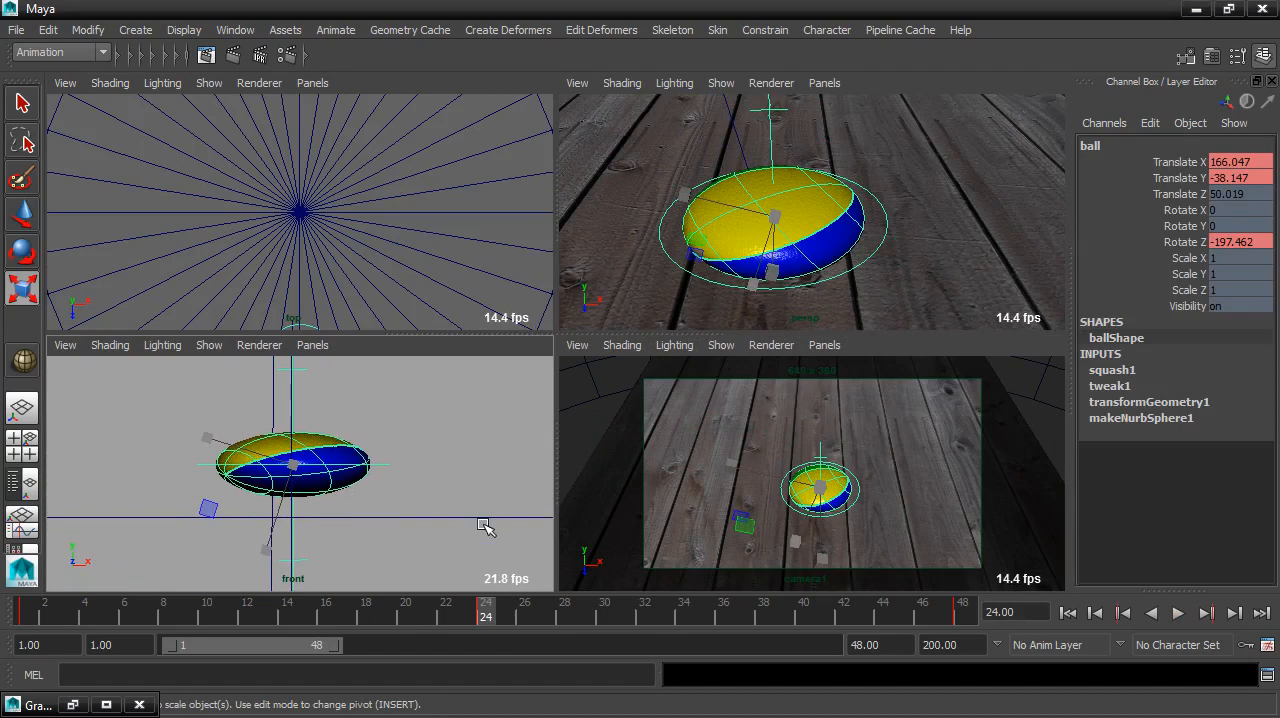
Step: In the Graph Editor, lower the ball's Translate Y key at frame 24 to about -43.922
click(73, 705)
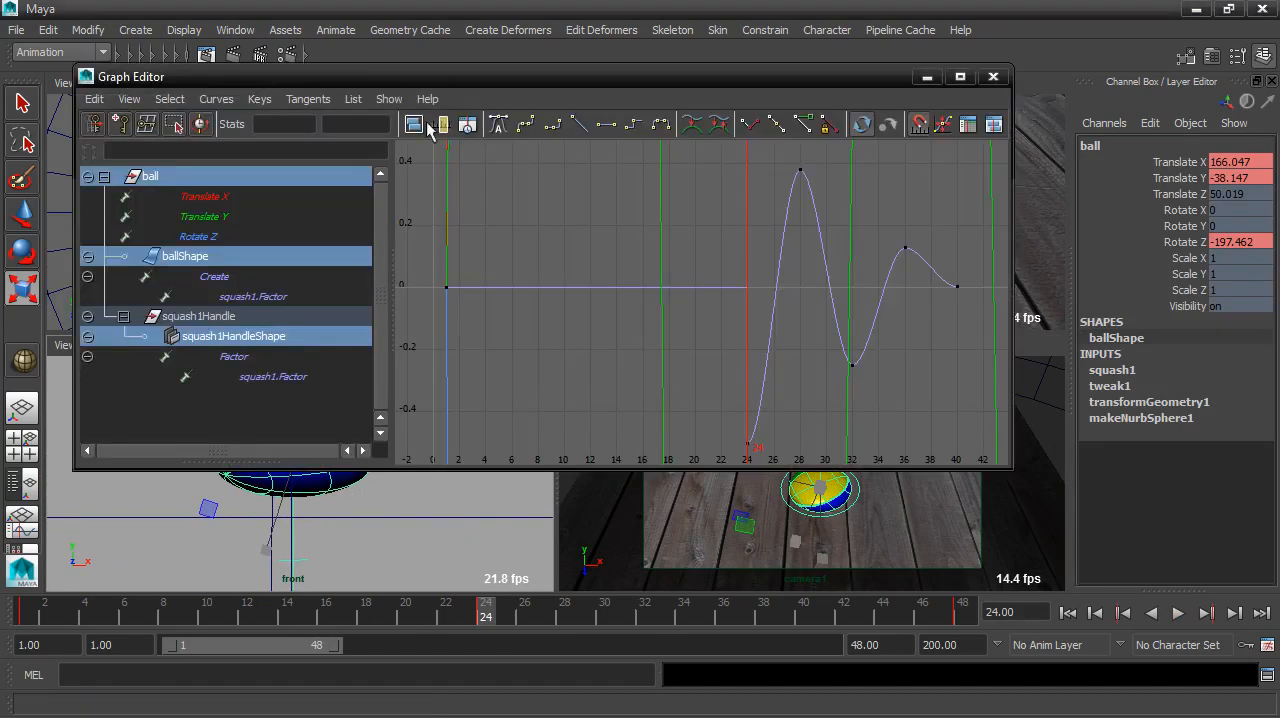
drag(679, 81, 820, 31)
click(410, 171)
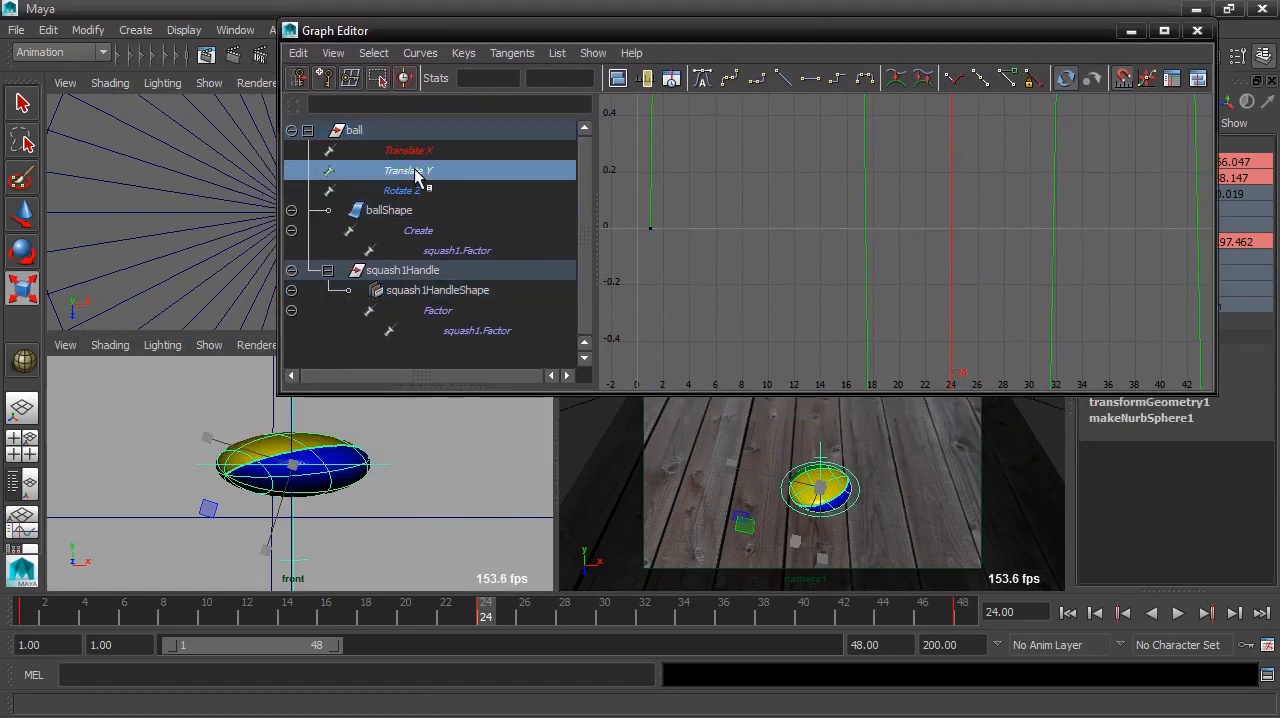
key(f)
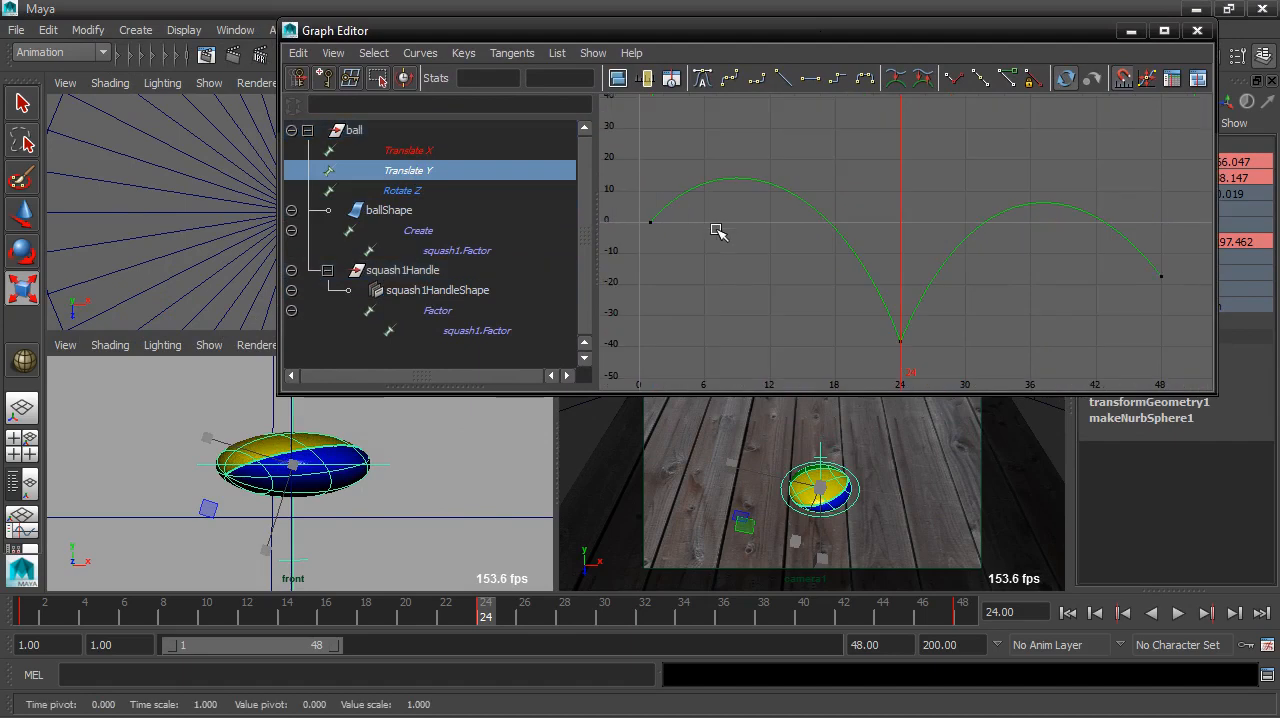
drag(868, 309, 946, 366)
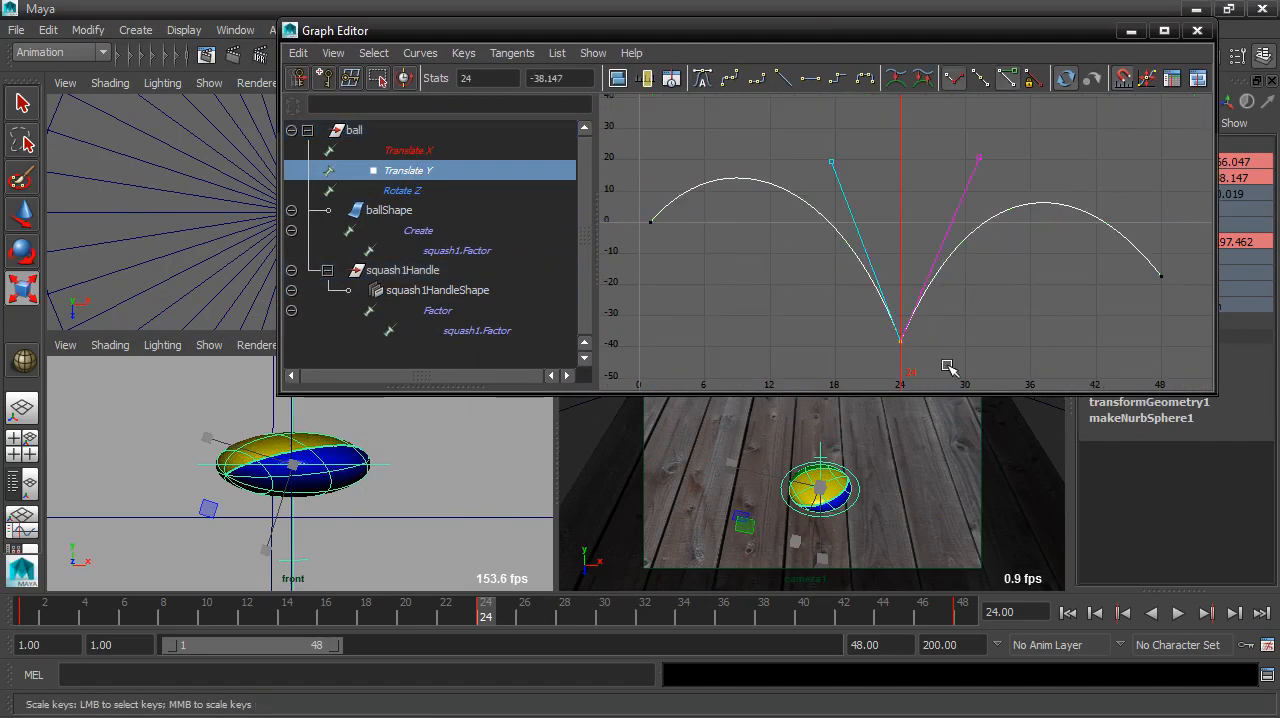
click(30, 216)
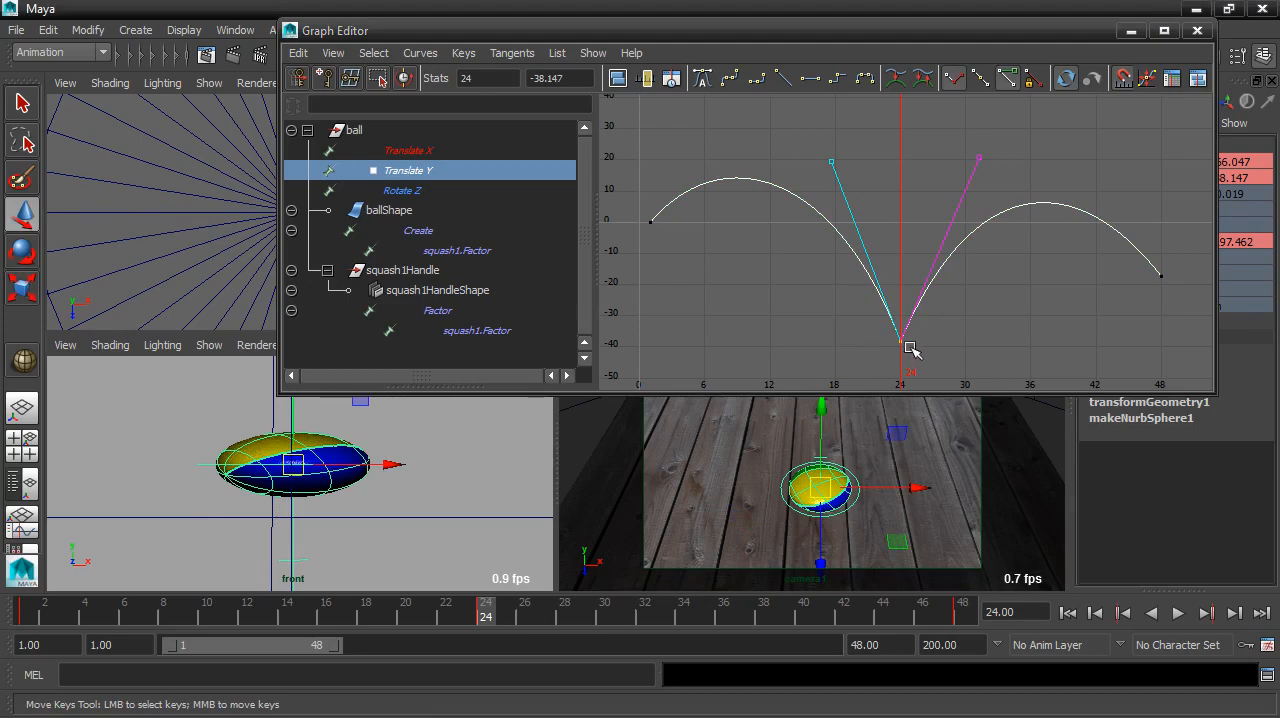
mouse_move(899, 342)
middle_down()
mouse_move(898, 287)
mouse_move(907, 358)
middle_up()
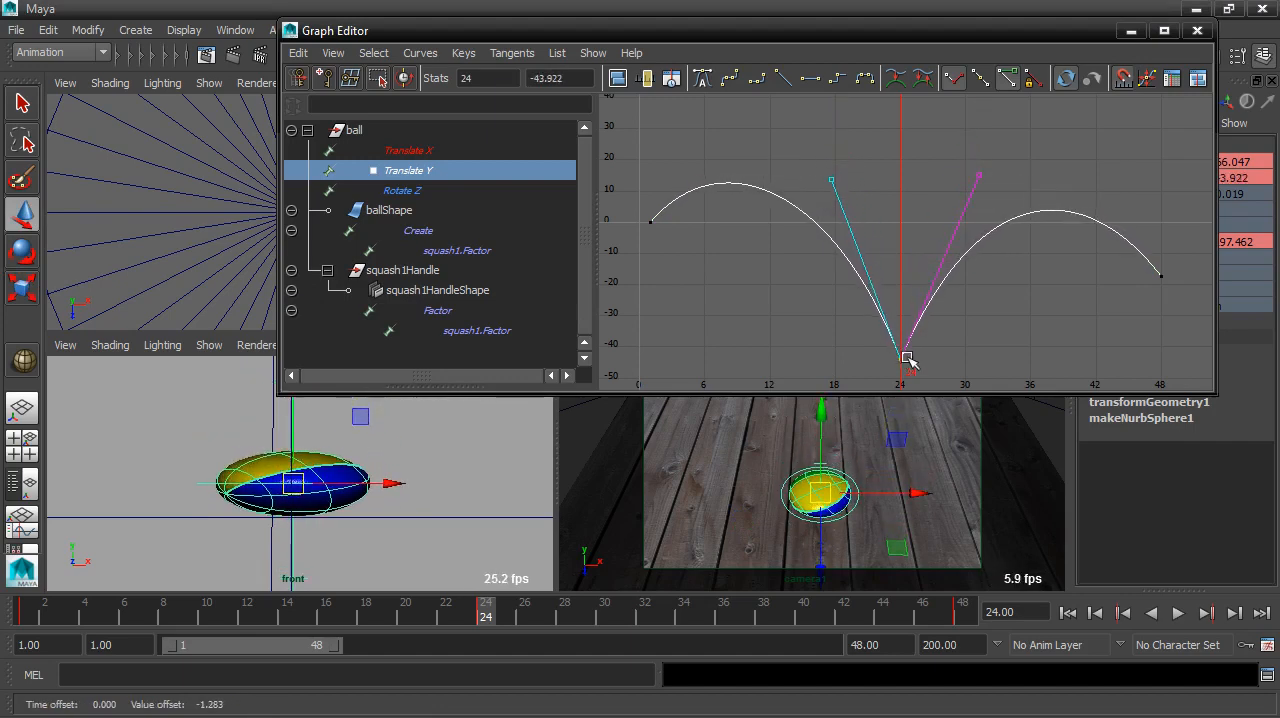
click(1130, 31)
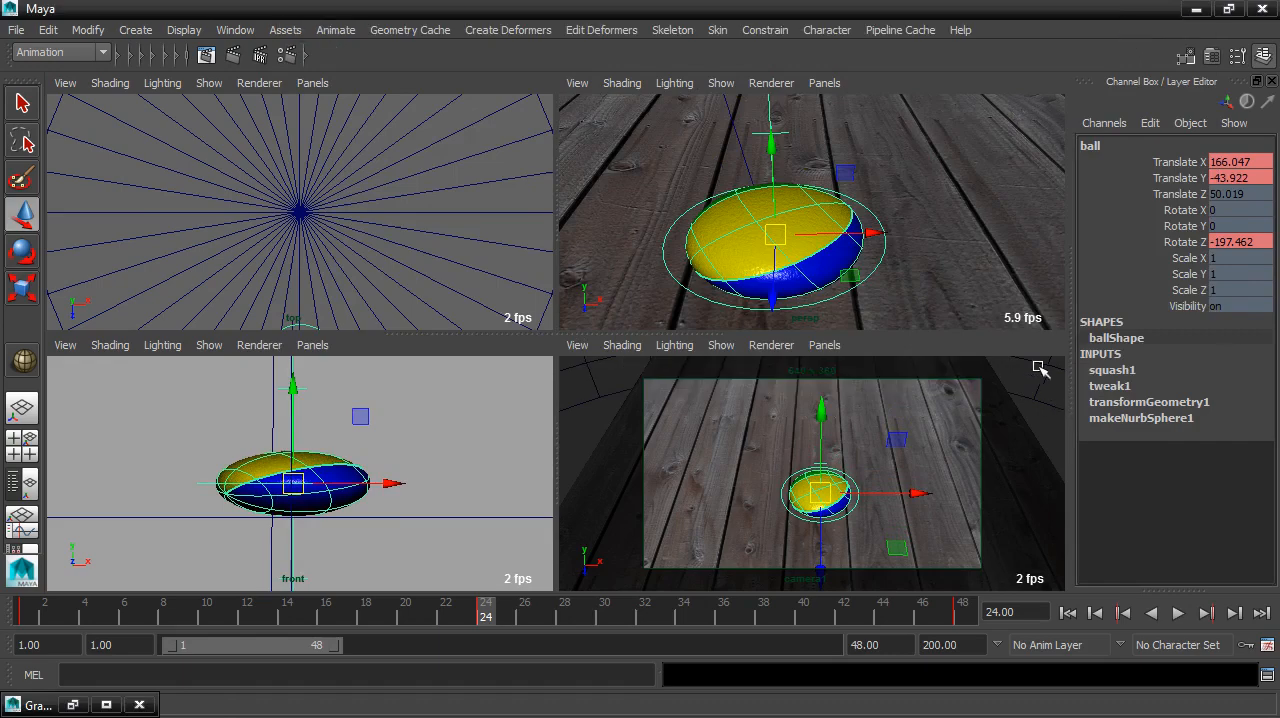
Step: Deselect the ball, maximize the camera view and play the animation from the first frame to check the corrected bounce
click(1035, 404)
key(space)
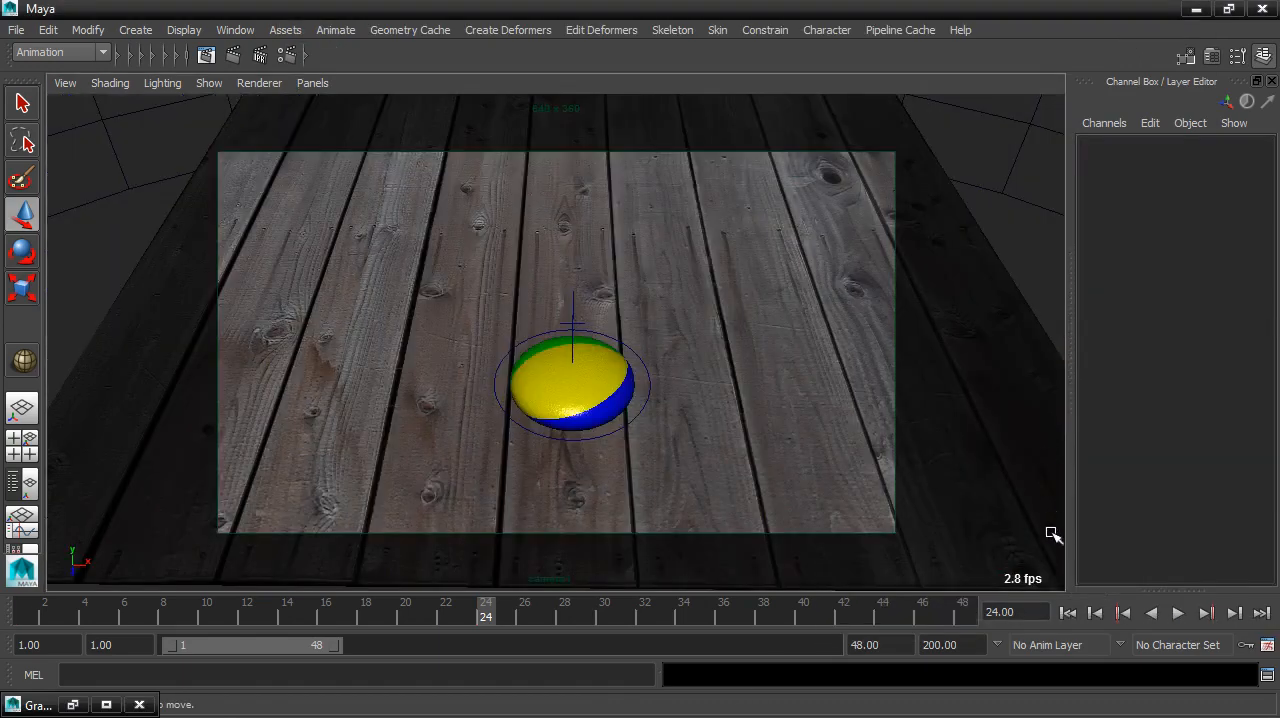
click(1067, 612)
click(1177, 612)
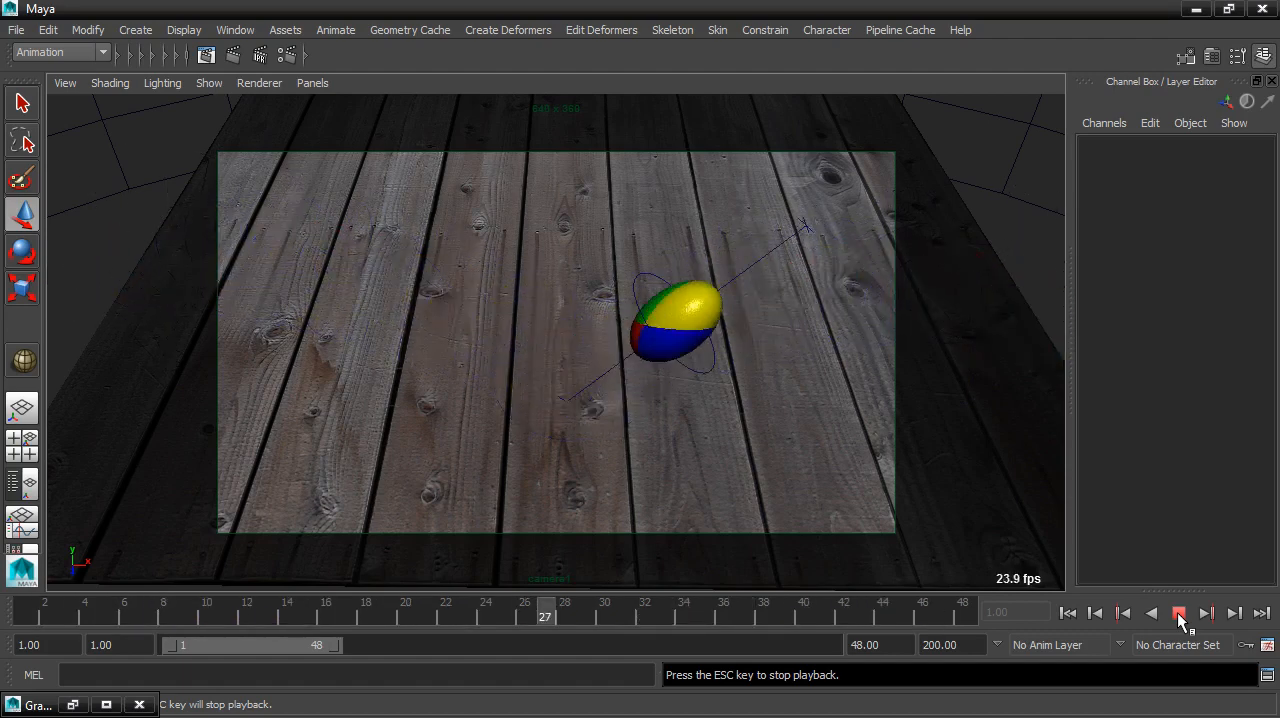
click(1177, 612)
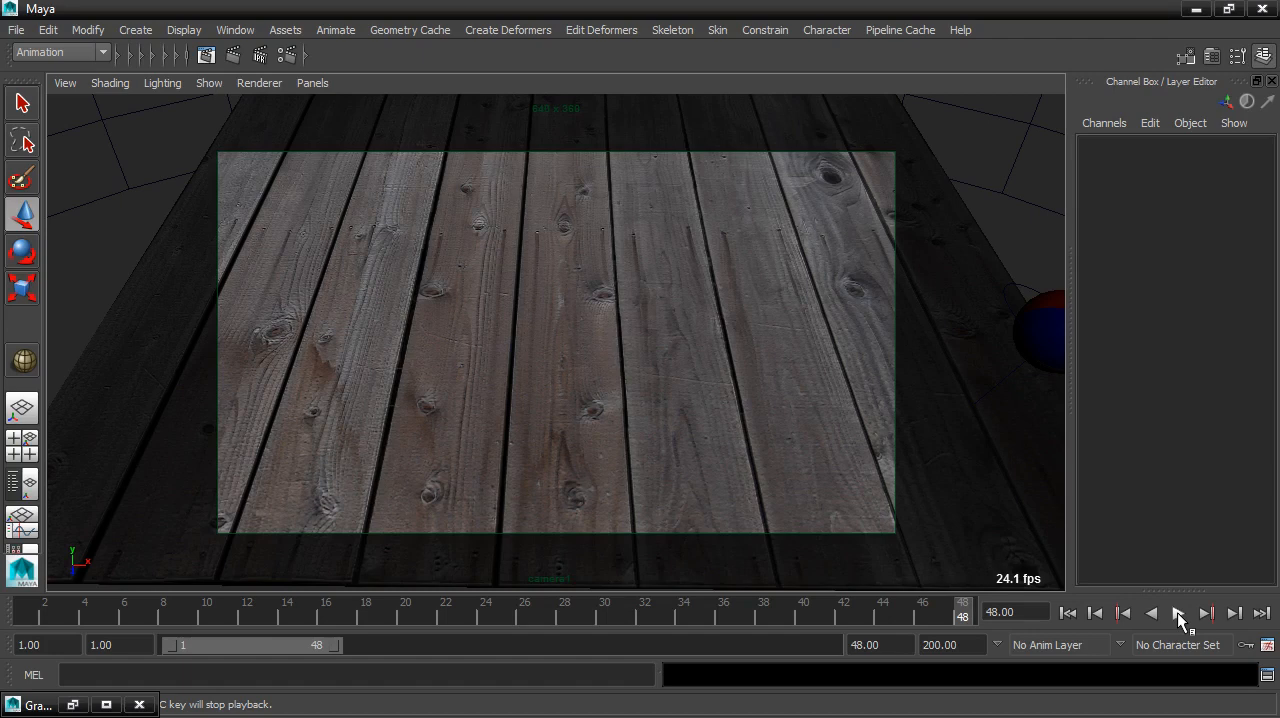
Step: Save the scene as a new incremental version
click(18, 30)
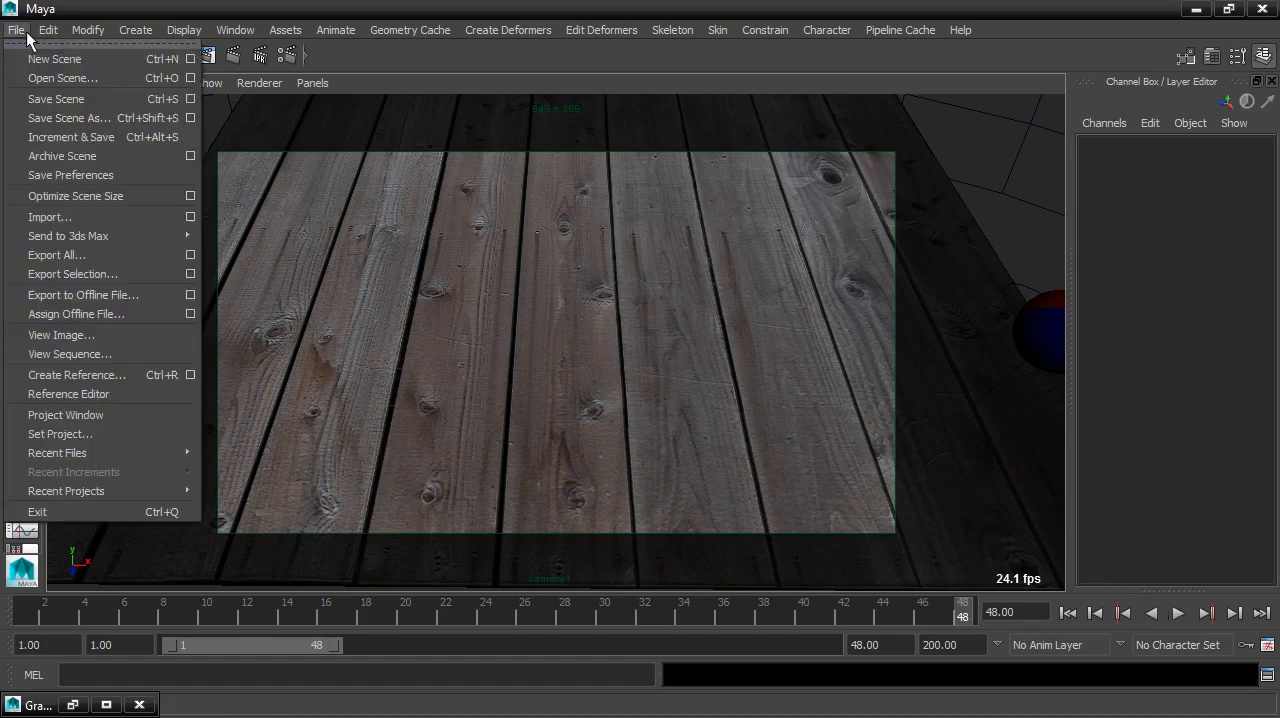
click(53, 138)
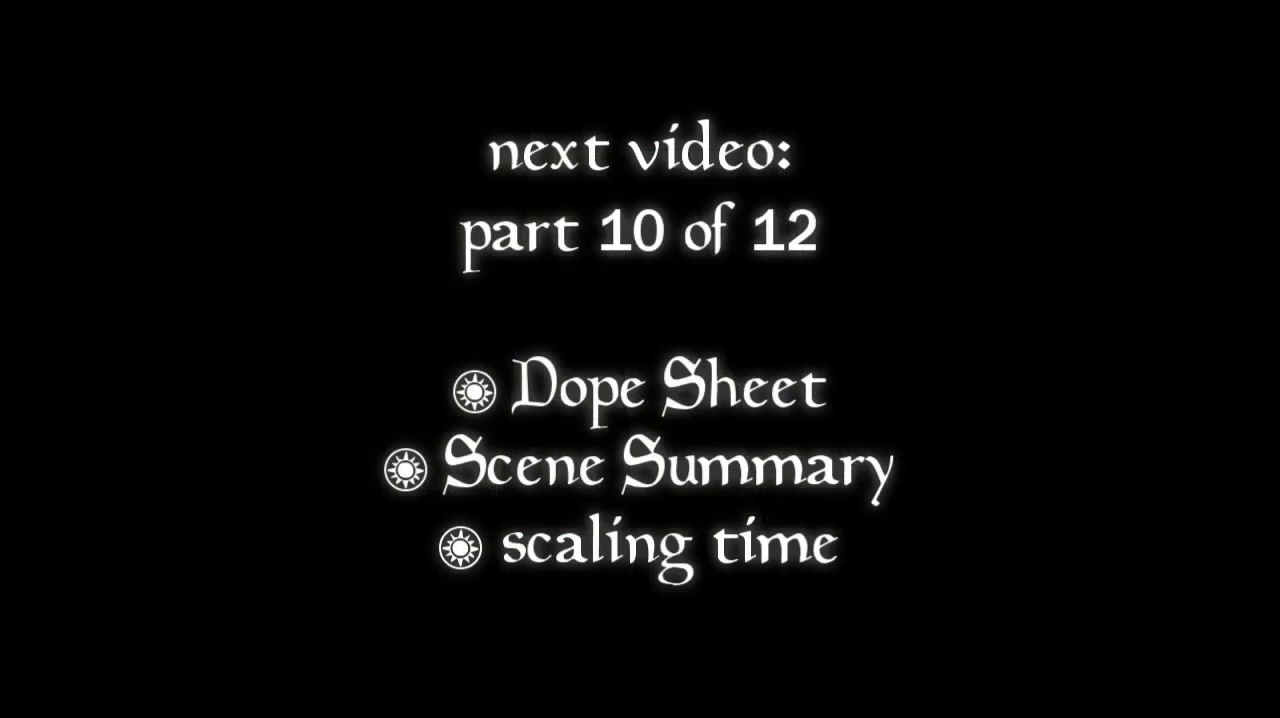